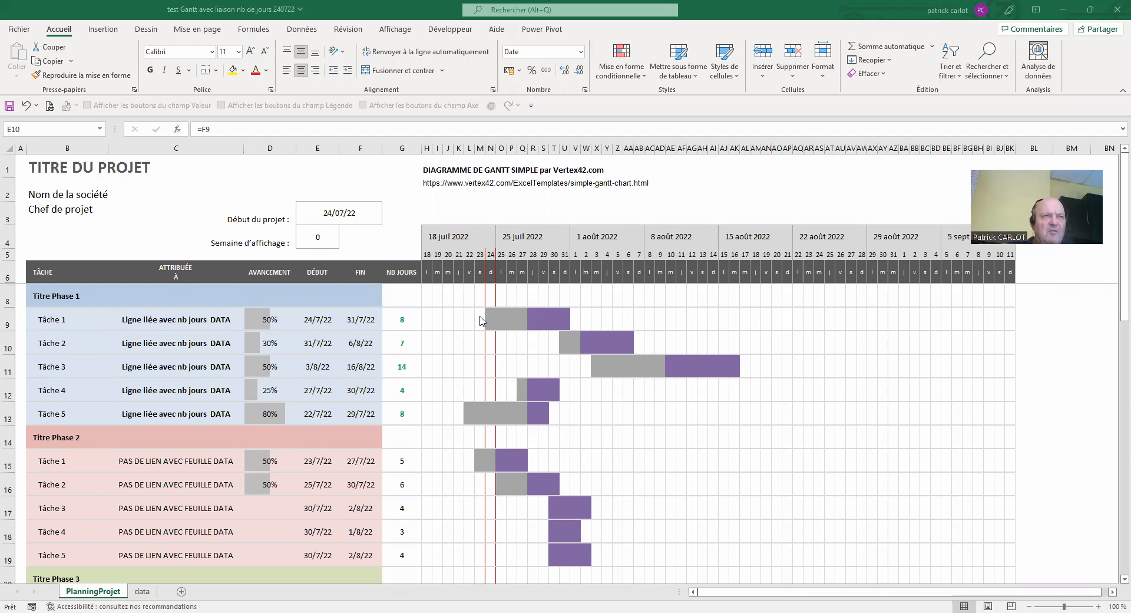
pyautogui.click(49, 165)
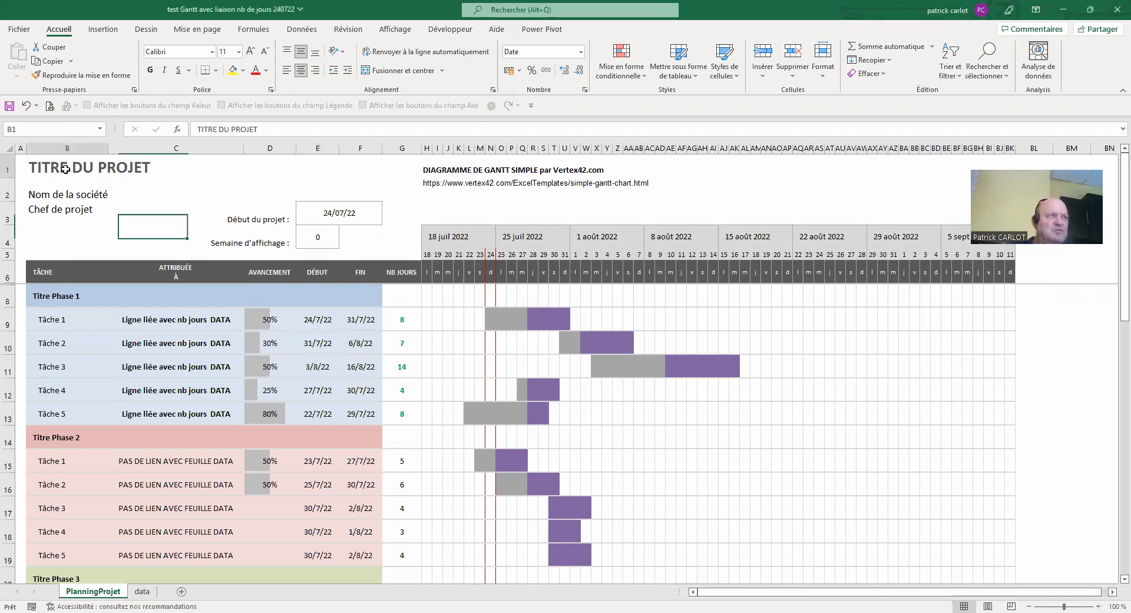
pyautogui.click(54, 200)
pyautogui.click(61, 208)
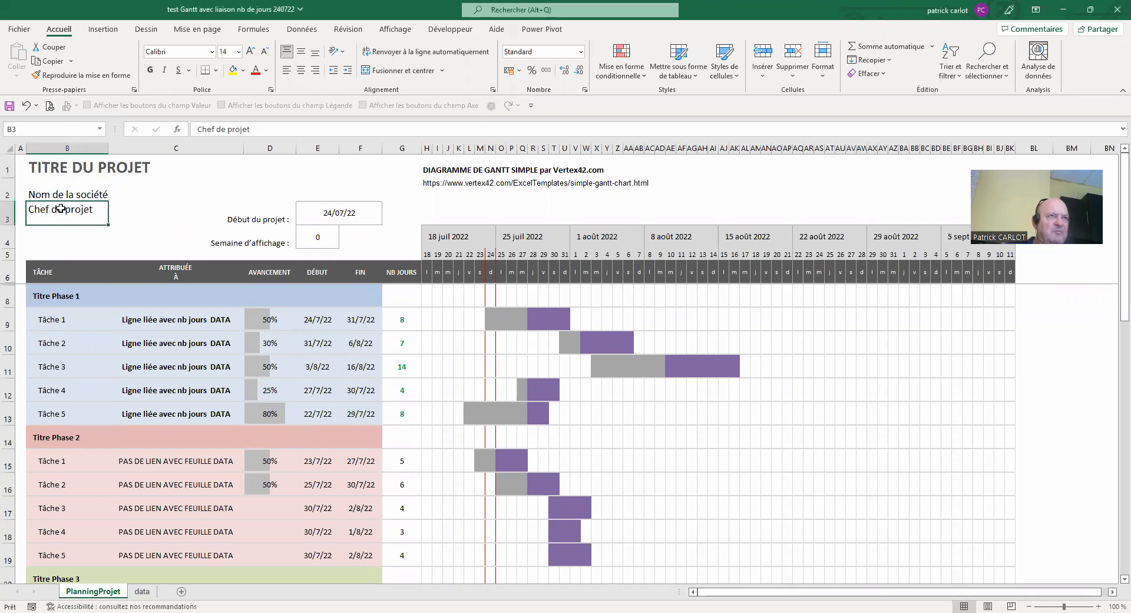
# - Replace the formula in the project start date (Début du projet) with the fixed date 27/07/22
pyautogui.click(325, 217)
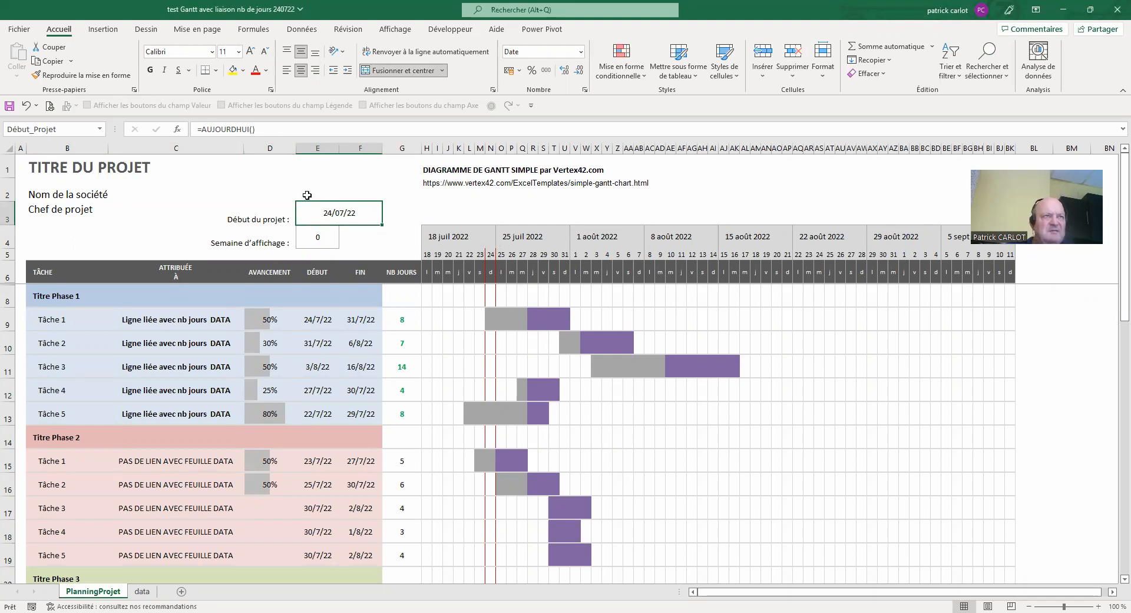
pyautogui.moveTo(199, 128); pyautogui.dragTo(269, 130)
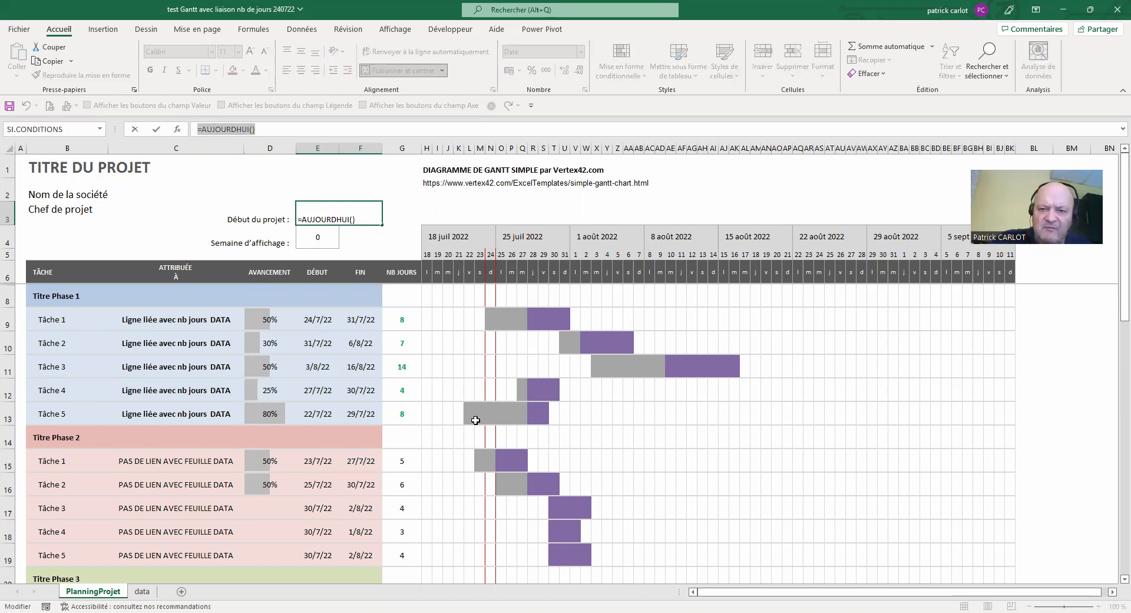
pyautogui.write('27/07/')
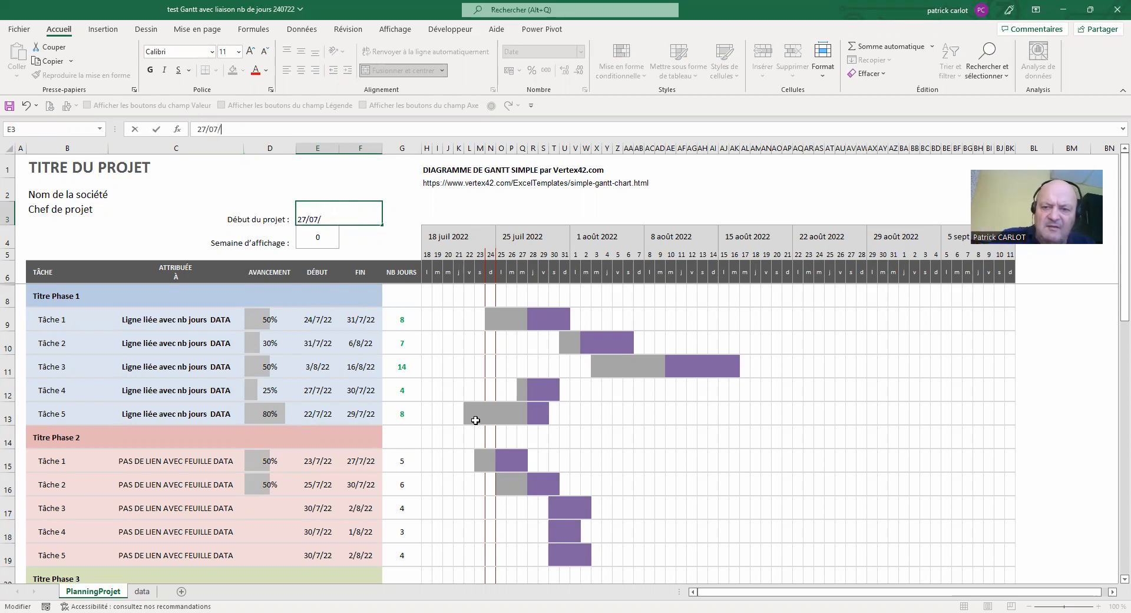
pyautogui.write('22')
pyautogui.press('Return')
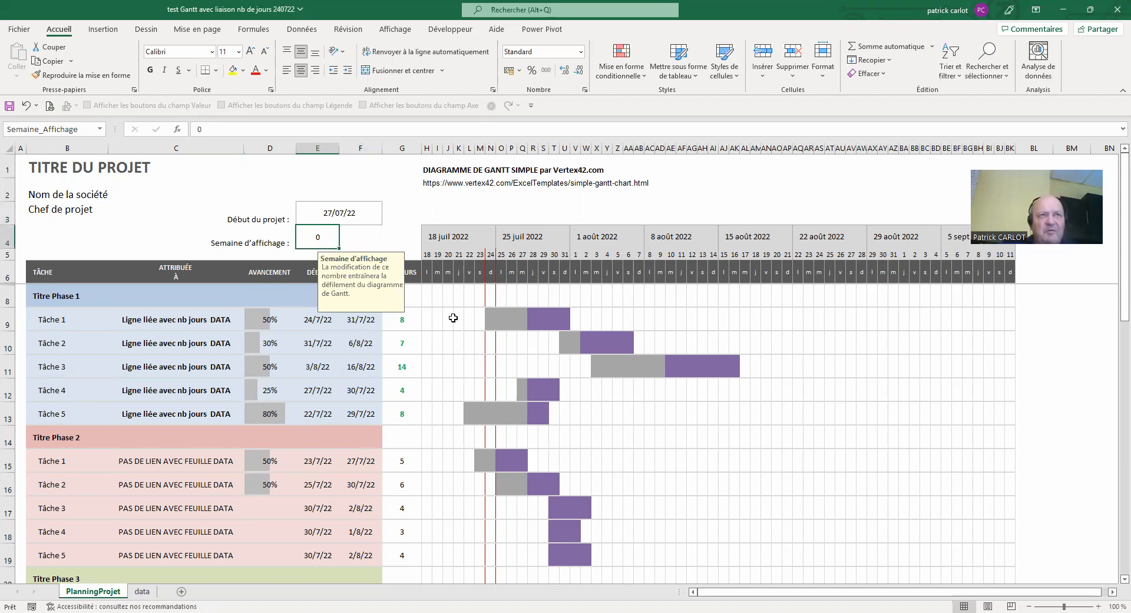
# - Set the project start date back to today's date with the formula =AUJOURDHUI()
pyautogui.click(329, 213)
pyautogui.click(323, 236)
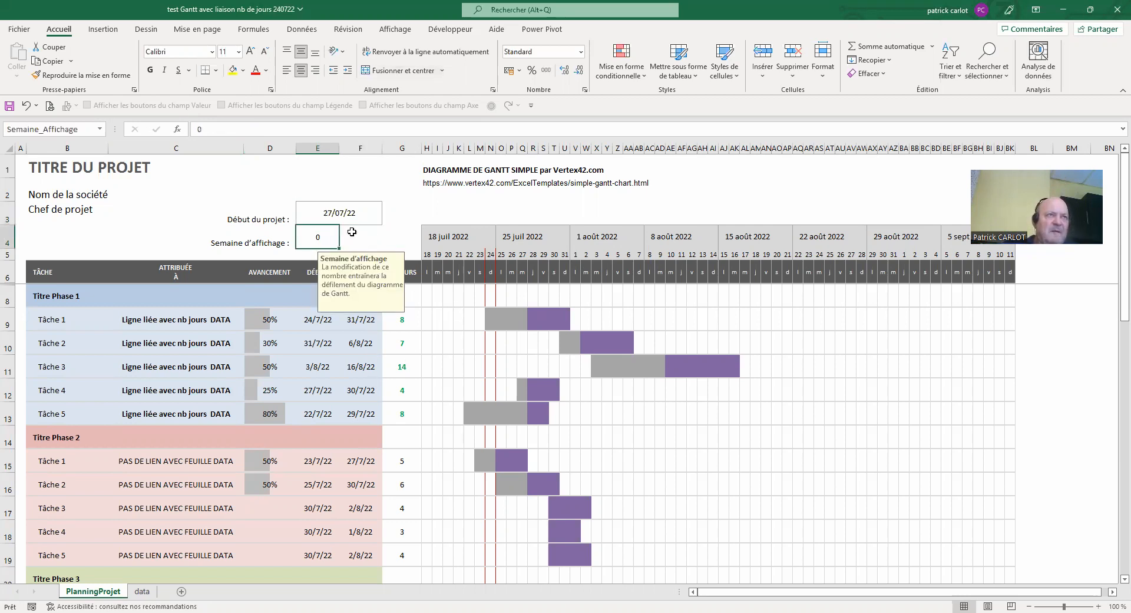
pyautogui.click(321, 211)
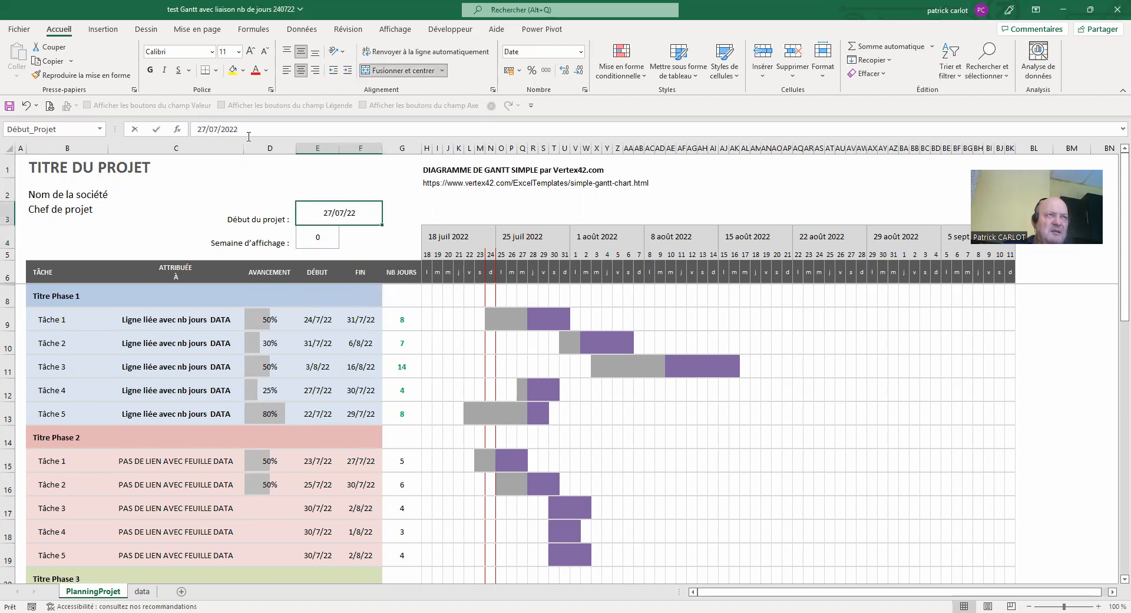
pyautogui.write('=')
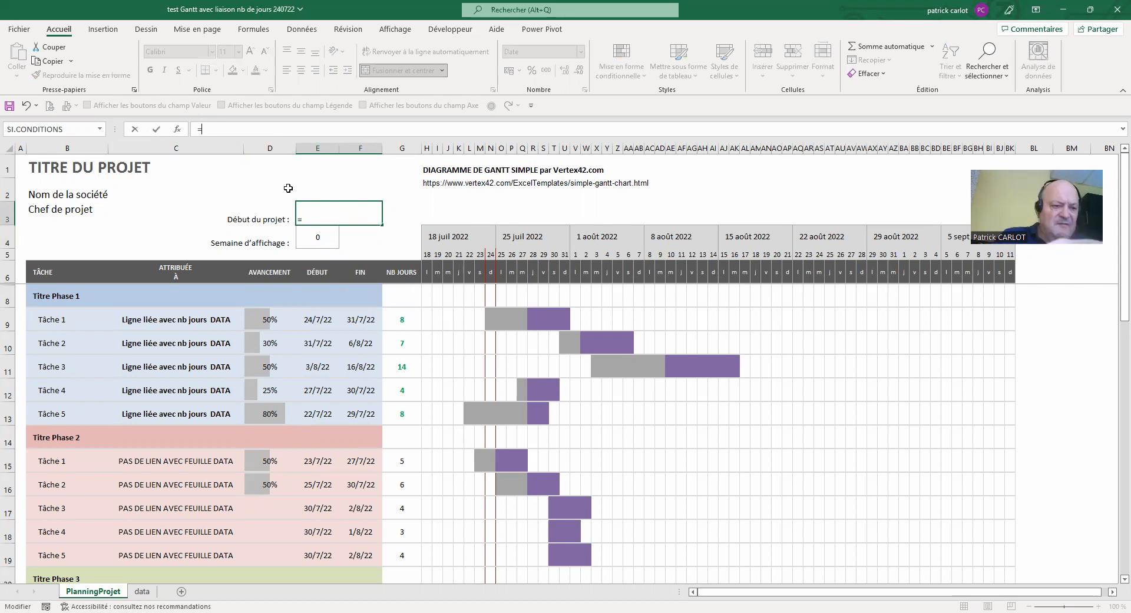
pyautogui.write('aujou')
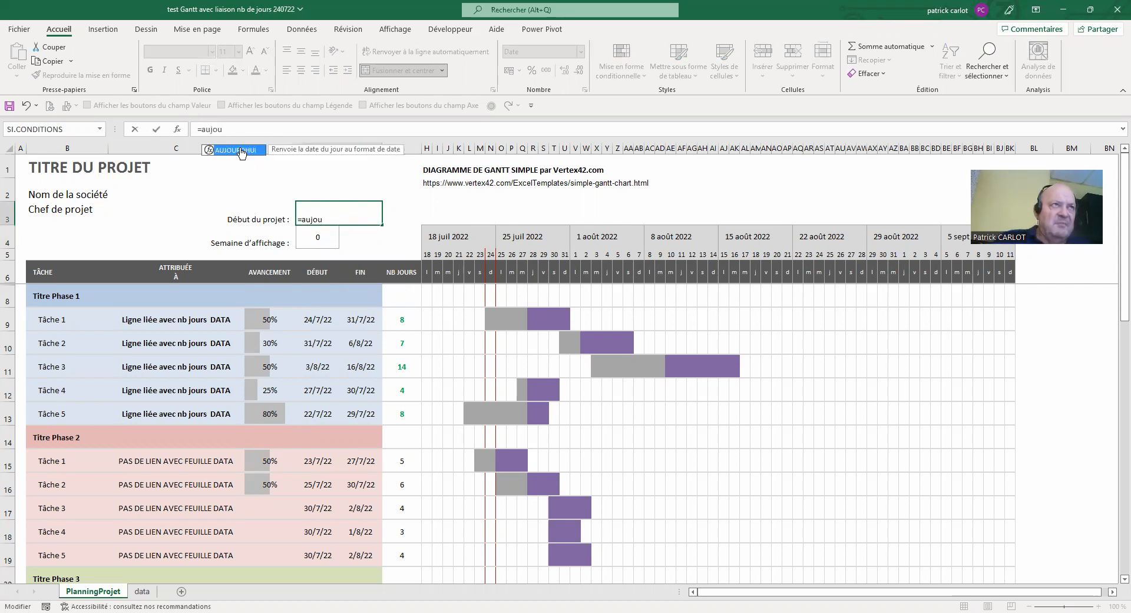
pyautogui.doubleClick(238, 151)
pyautogui.write(')')
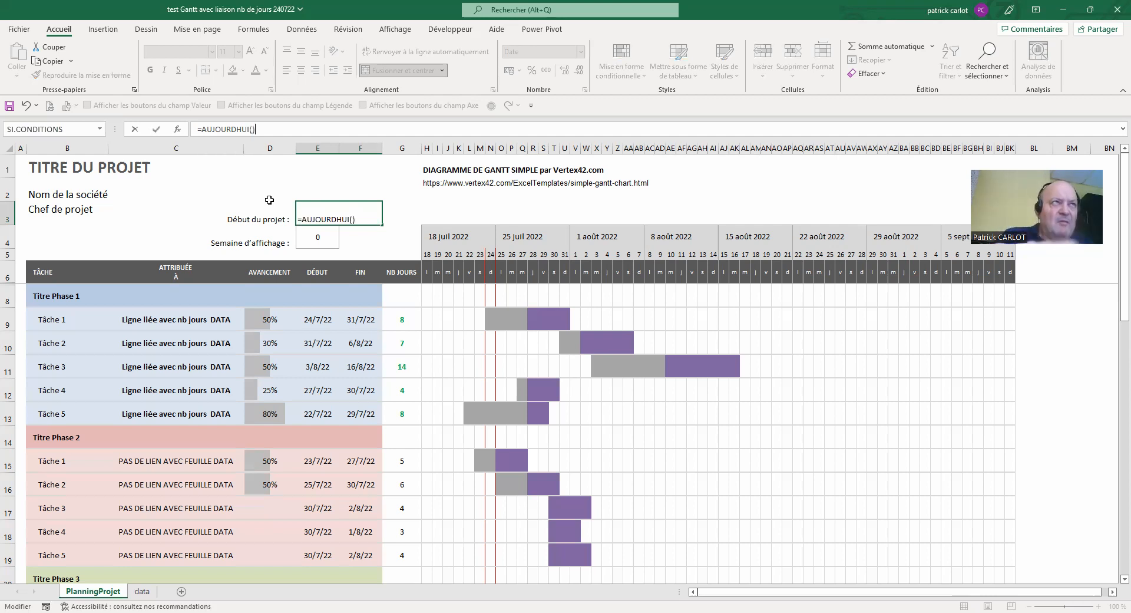
pyautogui.press('Return')
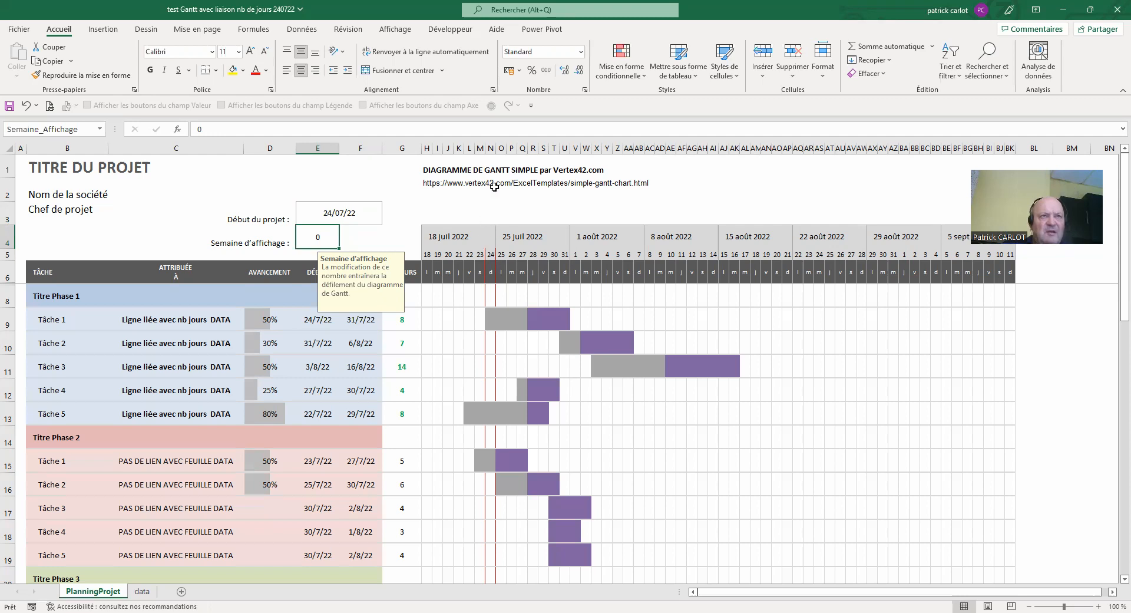
# - Set the display week (Semaine d'affichage) to 1 to shift the Gantt timeline
pyautogui.click(491, 148)
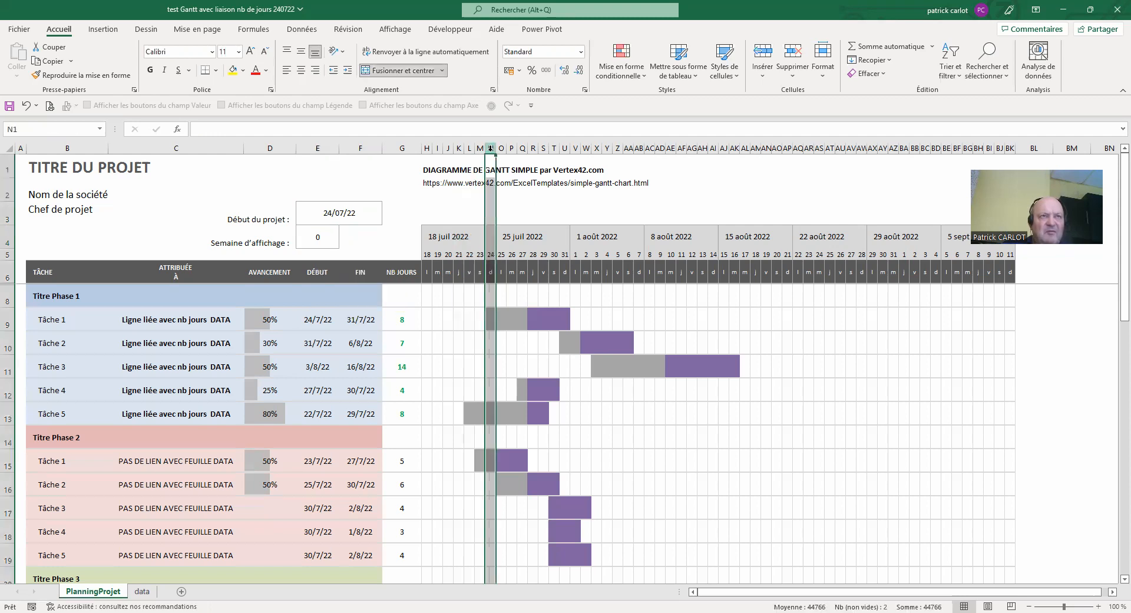
pyautogui.click(439, 219)
pyautogui.click(318, 236)
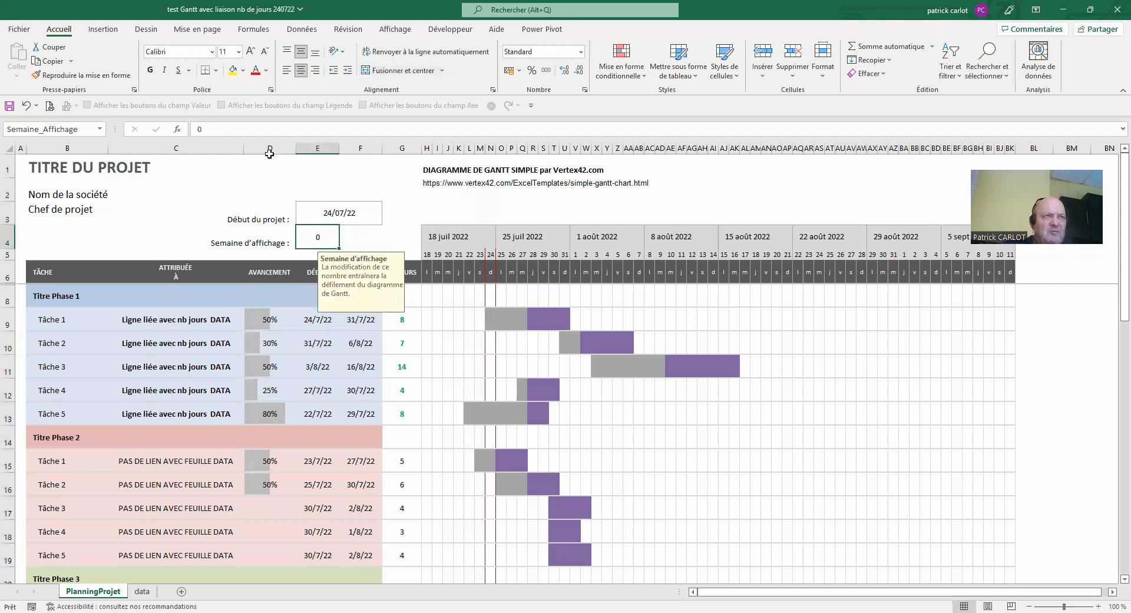
pyautogui.doubleClick(199, 128)
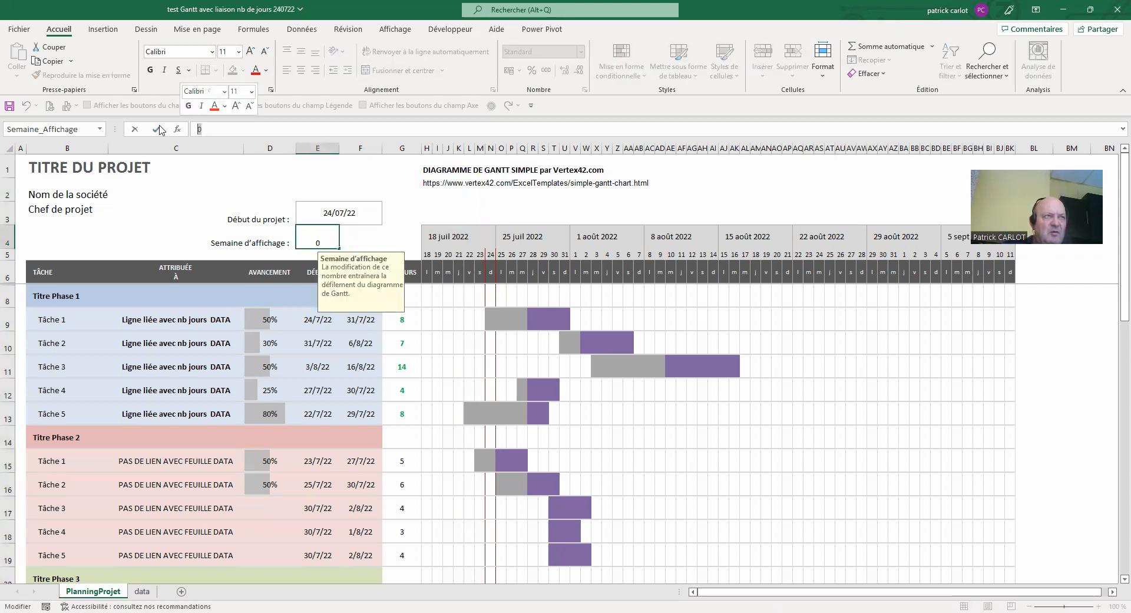
pyautogui.write('1')
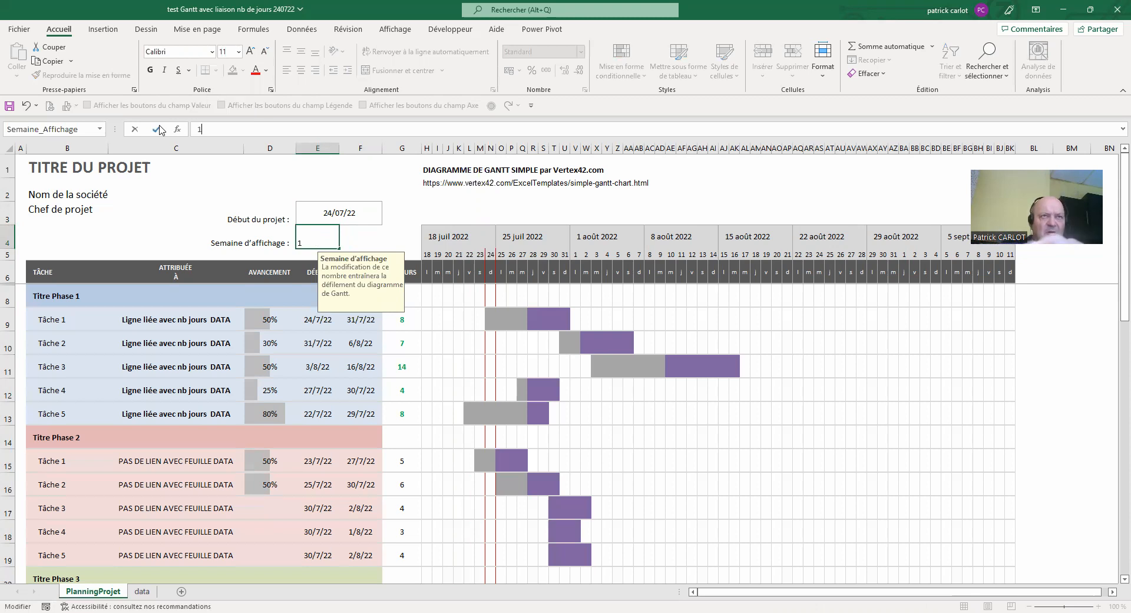
pyautogui.press('Return')
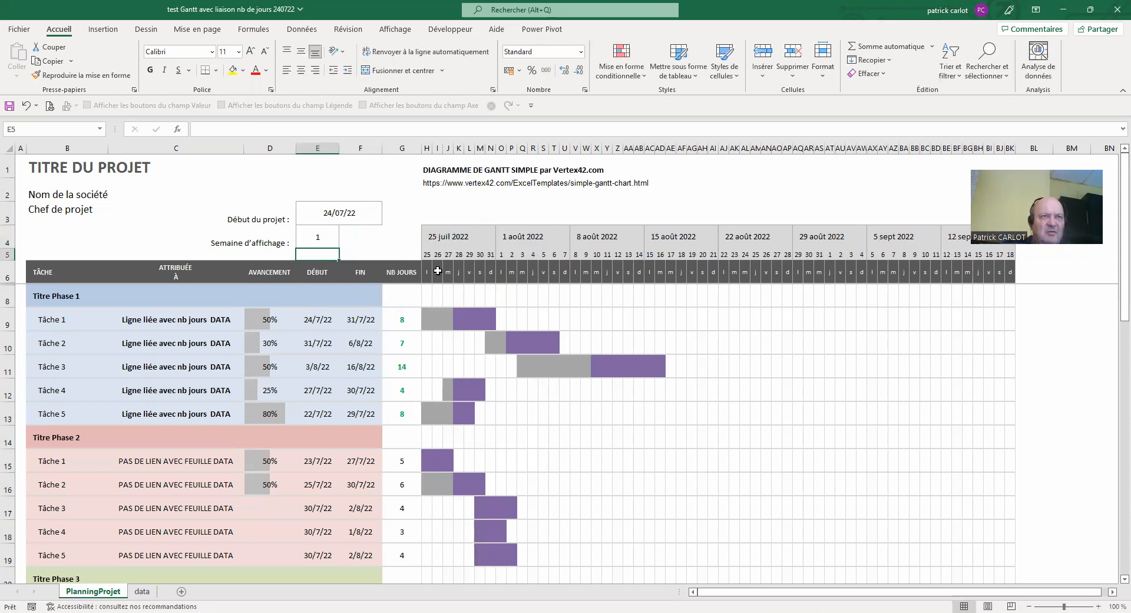
# - Set the display week (Semaine d'affichage) to 2 to shift the Gantt timeline another week
pyautogui.click(309, 239)
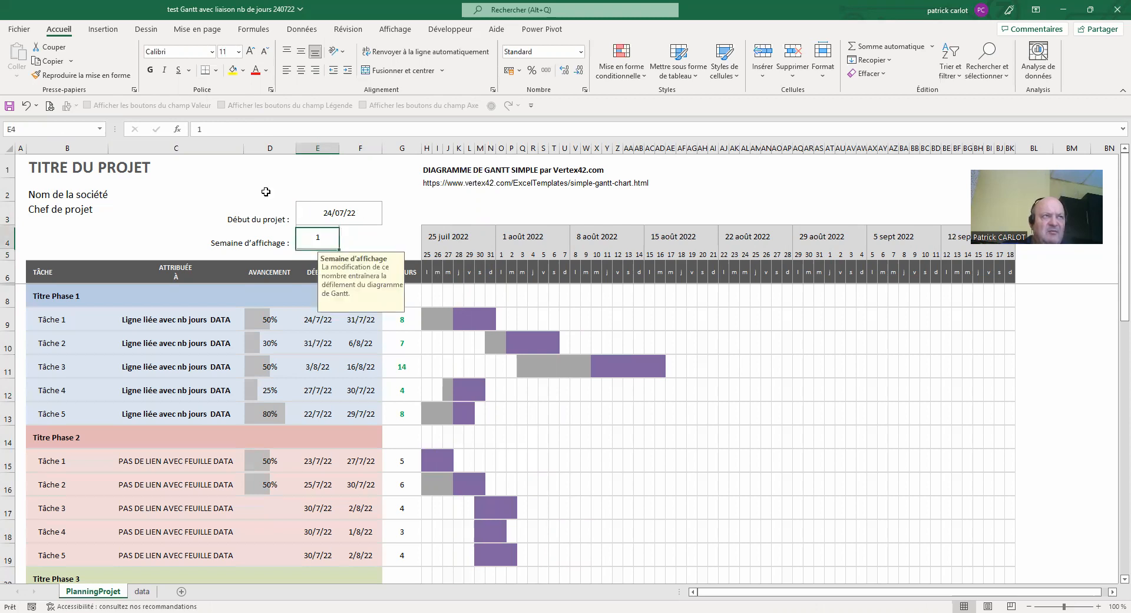
pyautogui.doubleClick(204, 126)
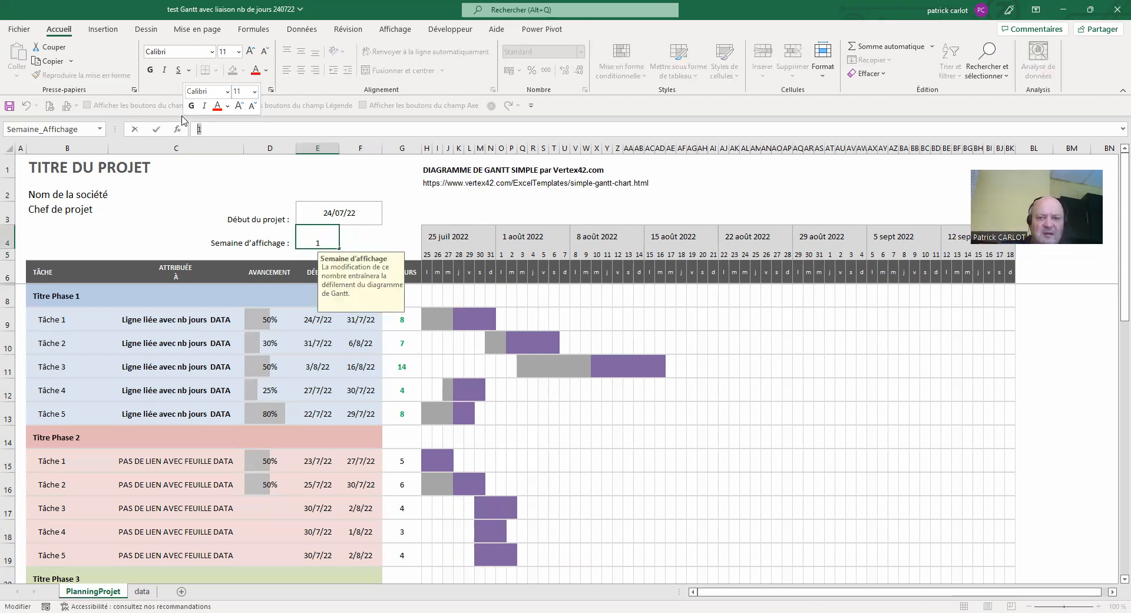
pyautogui.write('2')
pyautogui.press('Return')
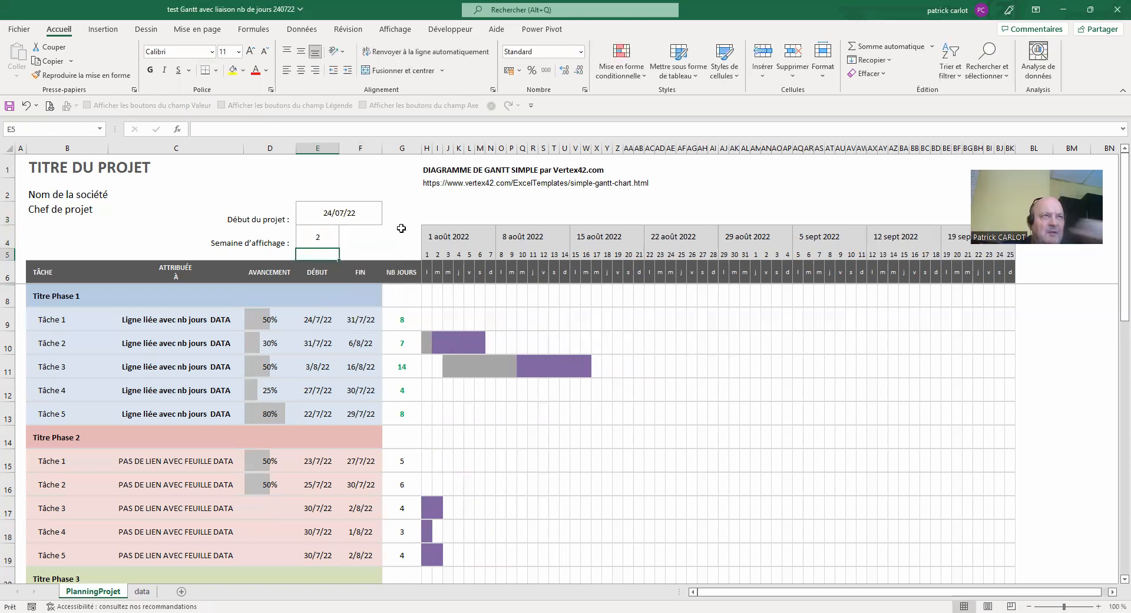
# - Set the display week (Semaine d'affichage) back to 0
pyautogui.click(324, 241)
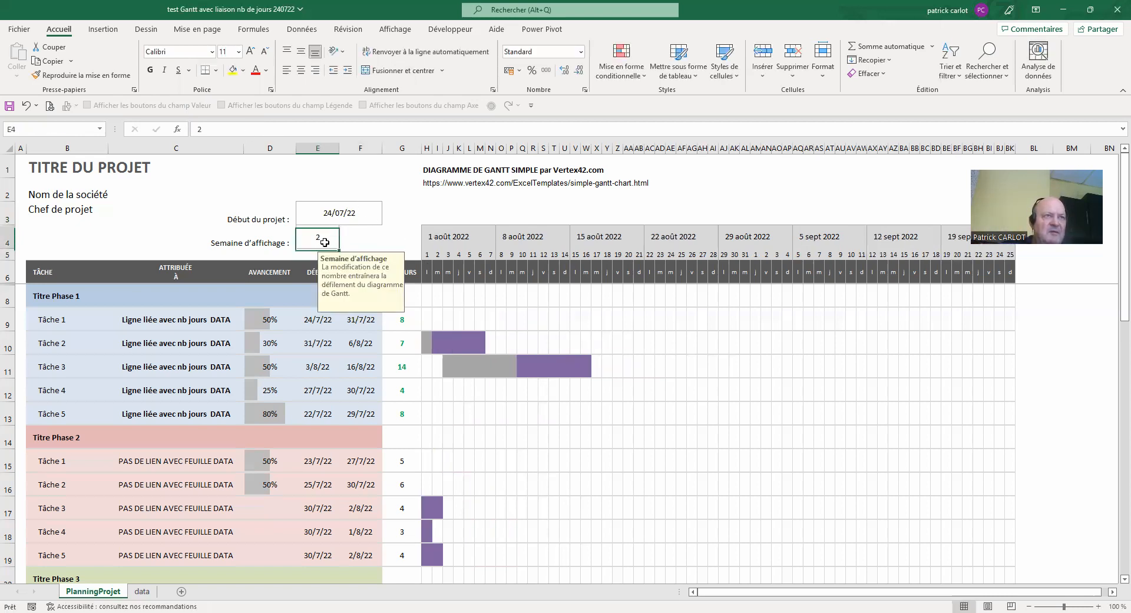
pyautogui.write('0')
pyautogui.press('Return')
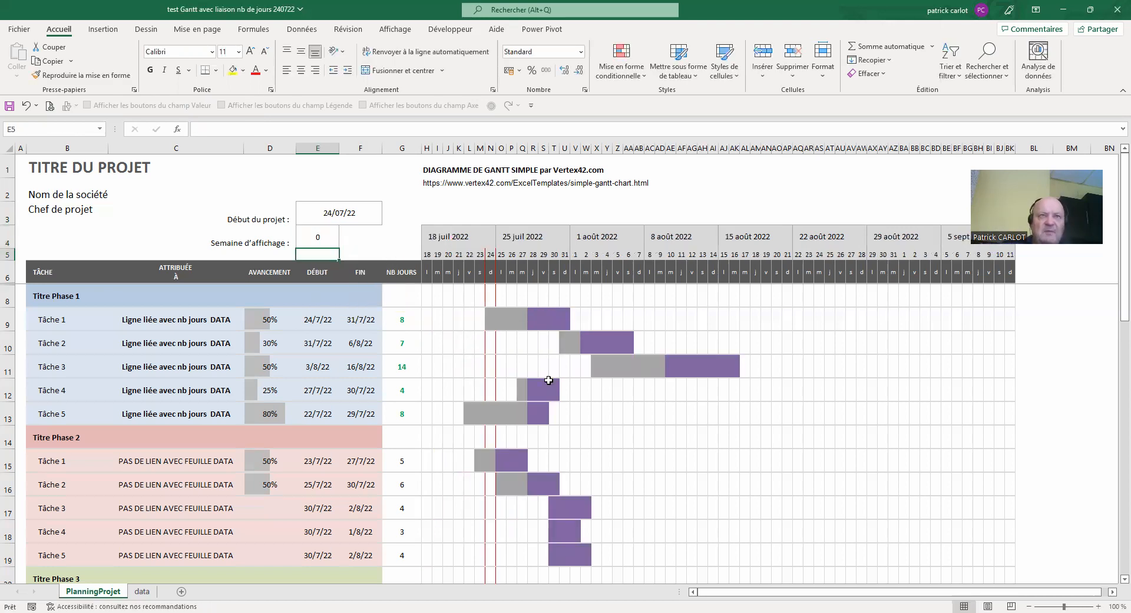
# - Examine the Phase 1 tasks and the title rows and task blocks of the other phases down to Phase 4
pyautogui.scroll(-6, 624, 383)
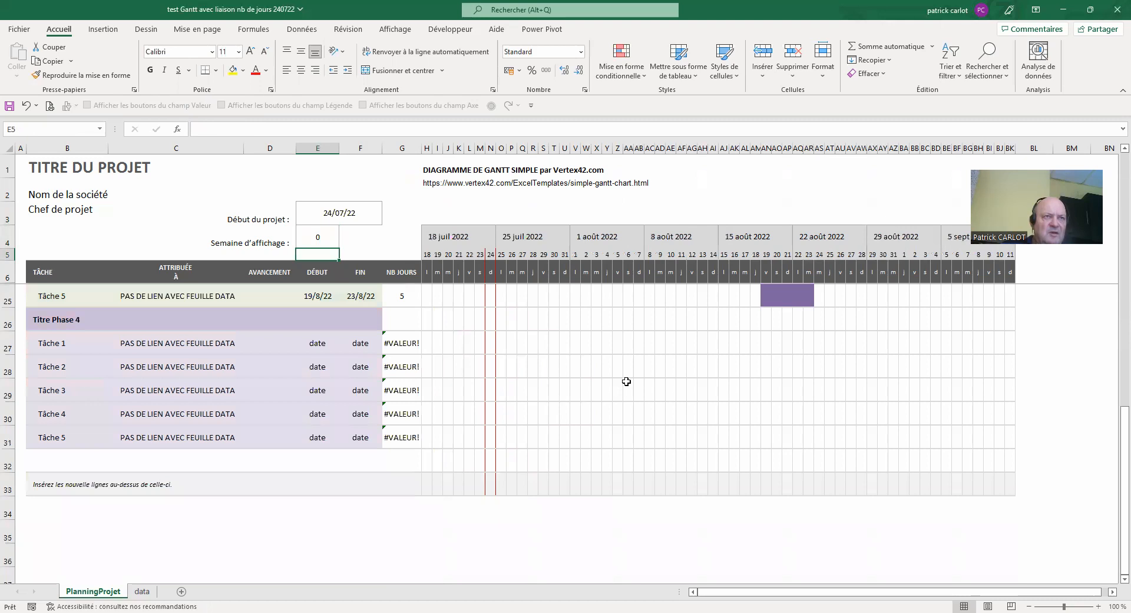
pyautogui.scroll(6, 626, 381)
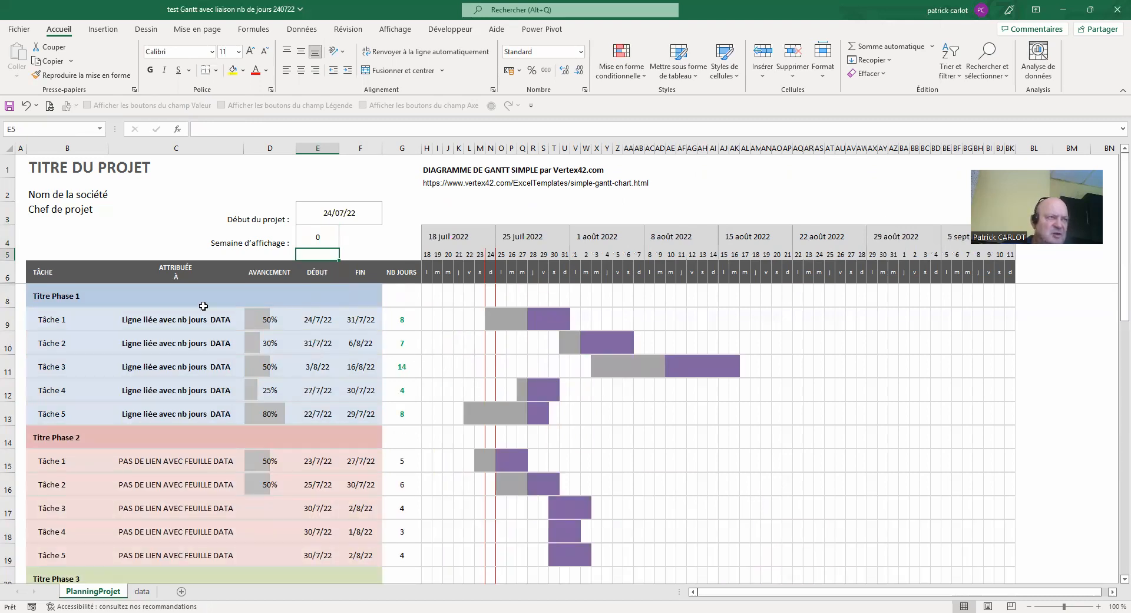
pyautogui.click(61, 319)
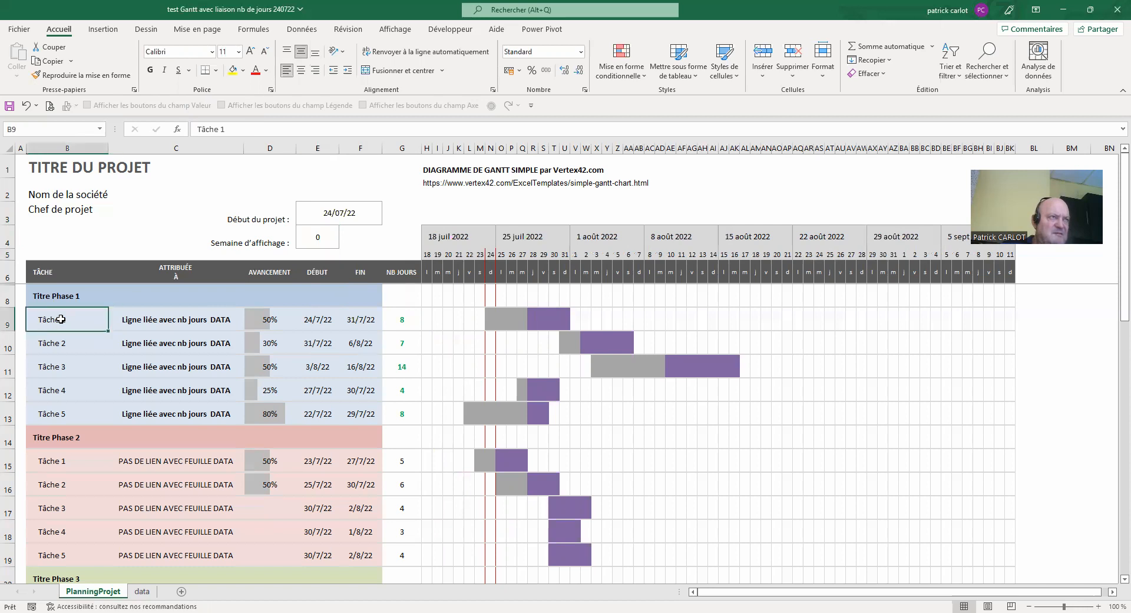
pyautogui.click(77, 338)
pyautogui.click(74, 368)
pyautogui.click(71, 390)
pyautogui.click(65, 412)
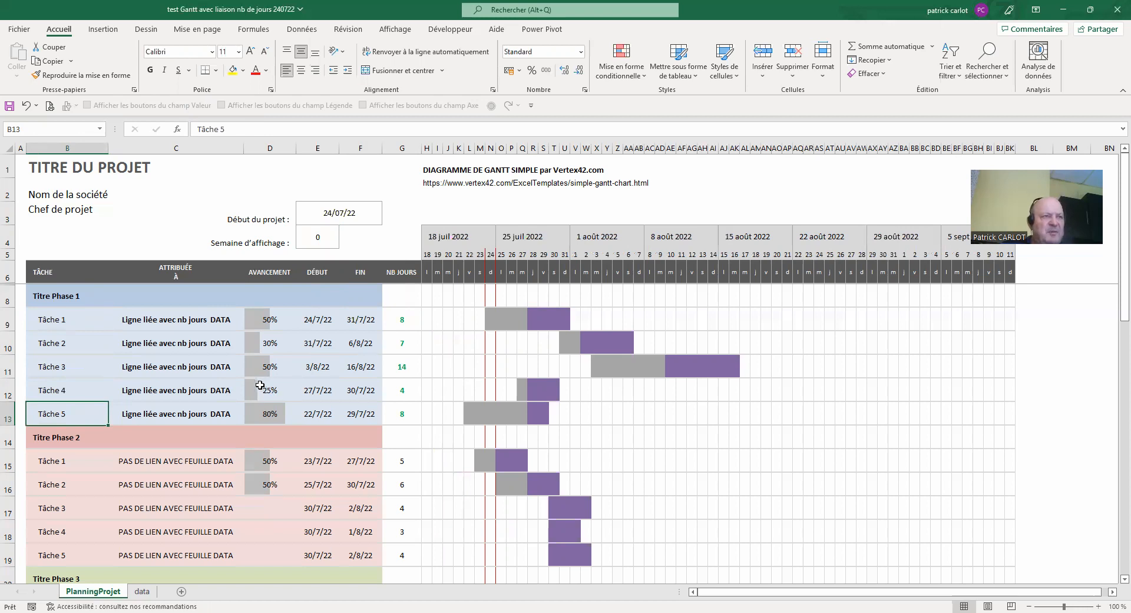
pyautogui.scroll(-2, 184, 386)
pyautogui.scroll(2, 187, 380)
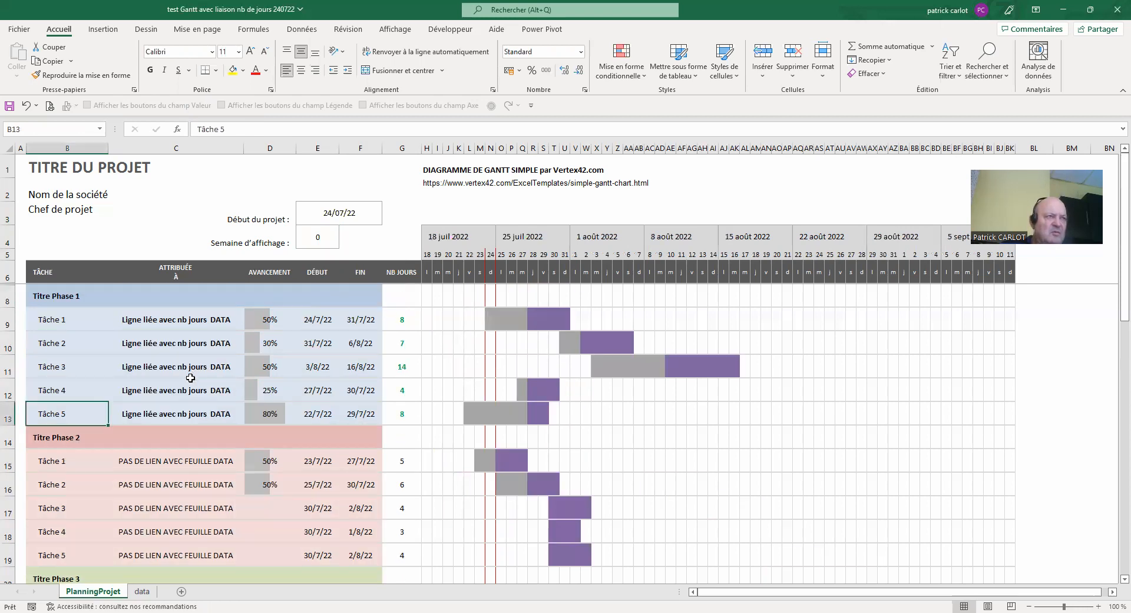
pyautogui.click(81, 437)
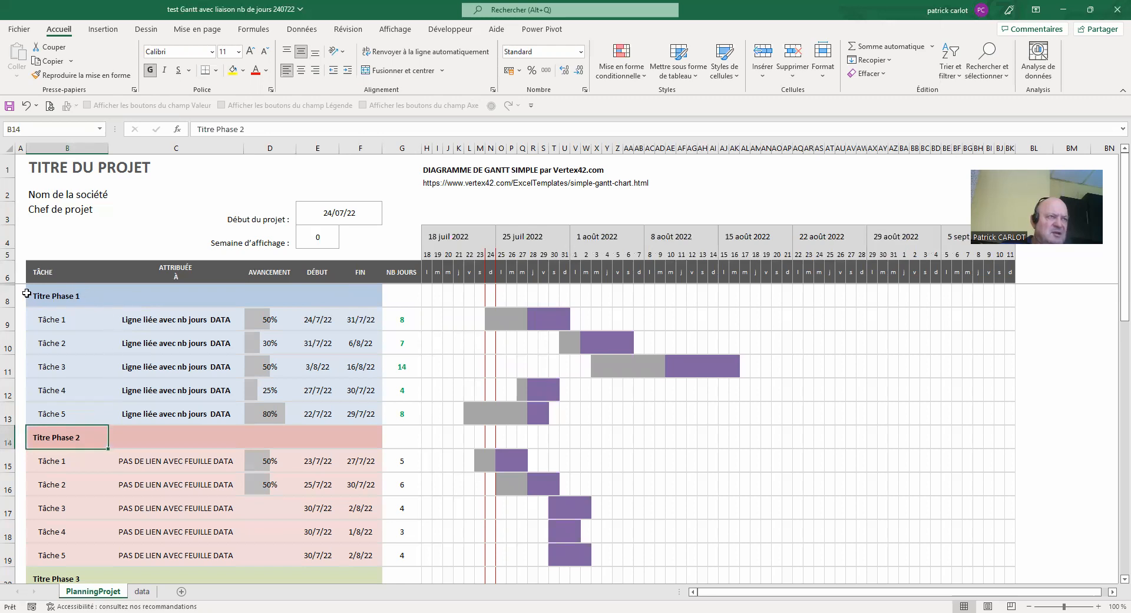
pyautogui.click(8, 295)
pyautogui.click(8, 437)
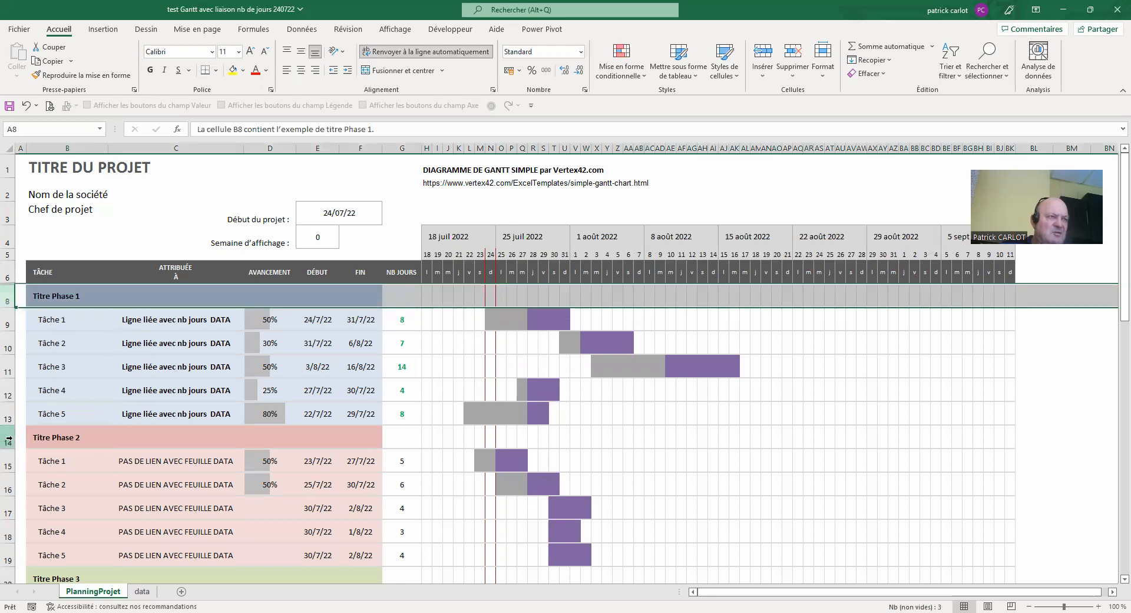
pyautogui.click(9, 578)
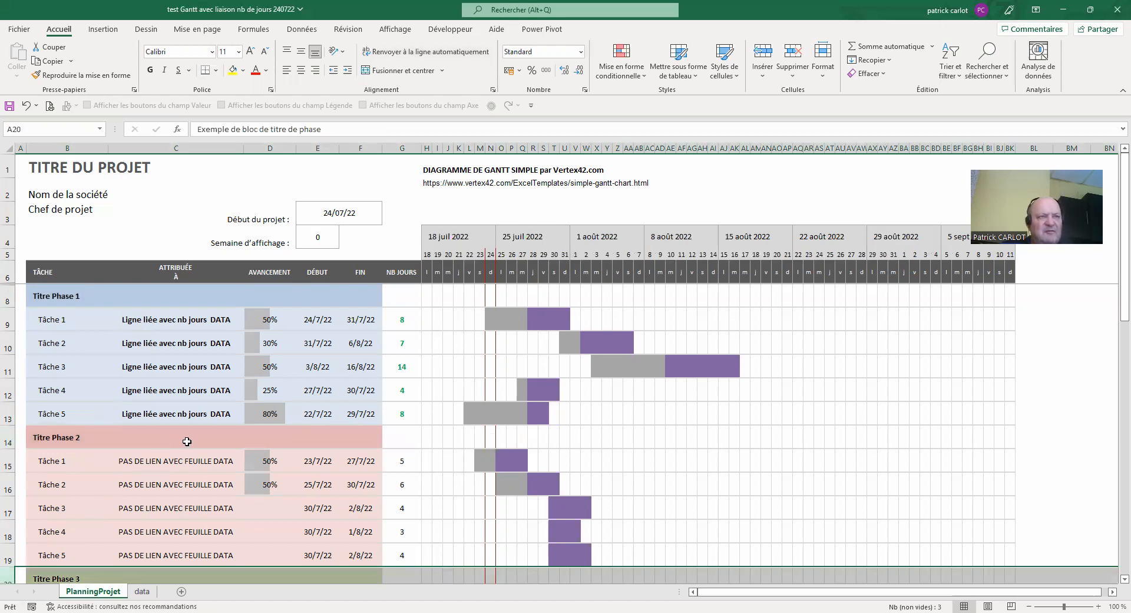
pyautogui.scroll(-6, 241, 430)
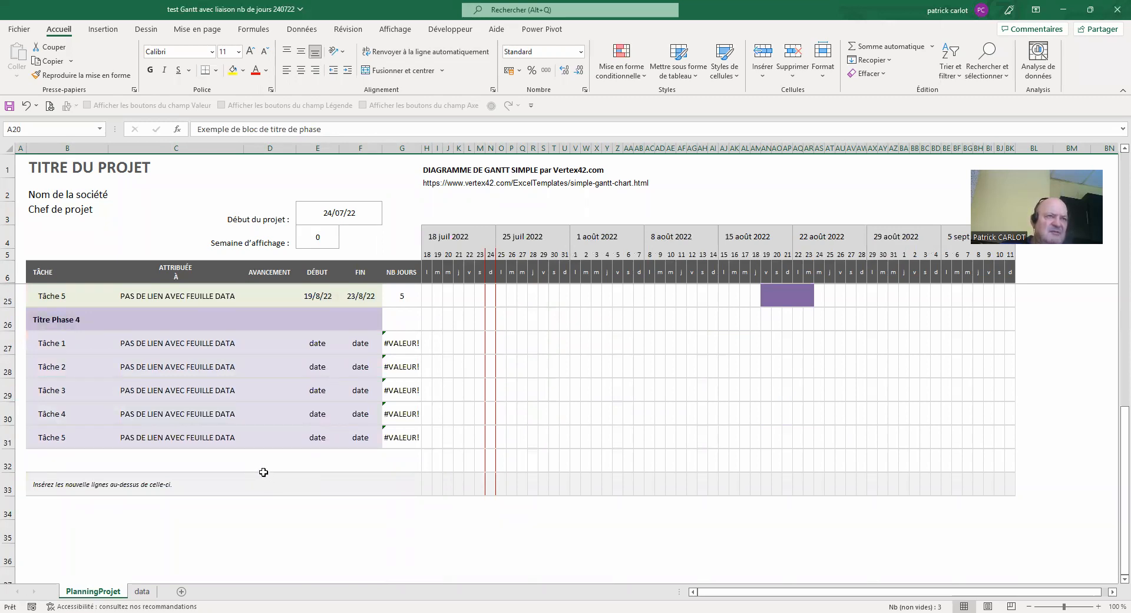
# - Inspect the day-count formula of Tâche 1 in Phase 4 and set that task's start date to 01/8/22
pyautogui.click(401, 343)
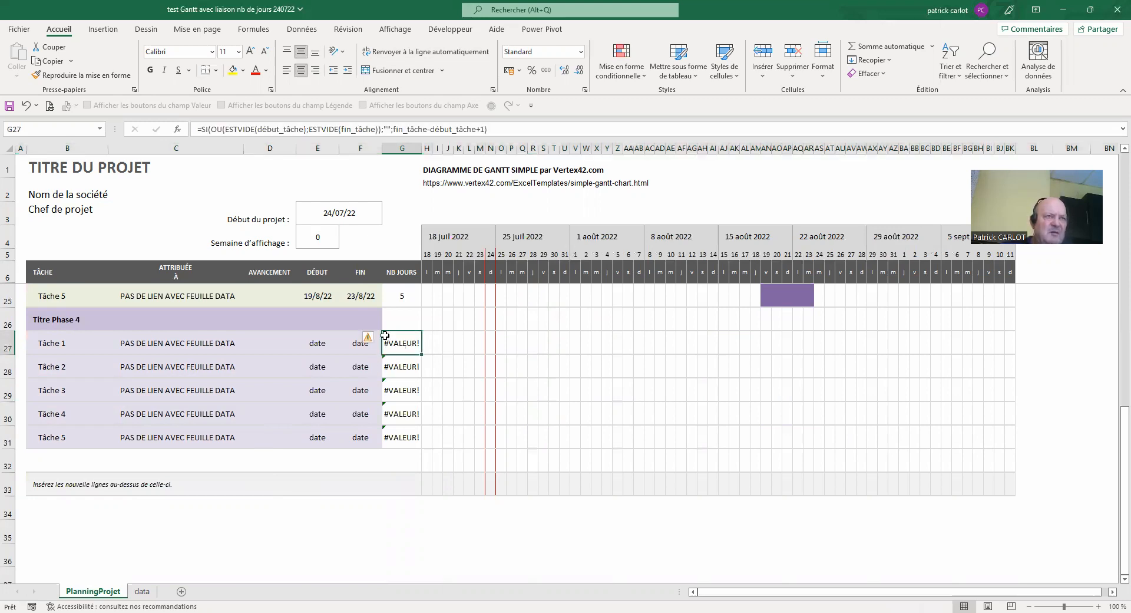
pyautogui.click(326, 343)
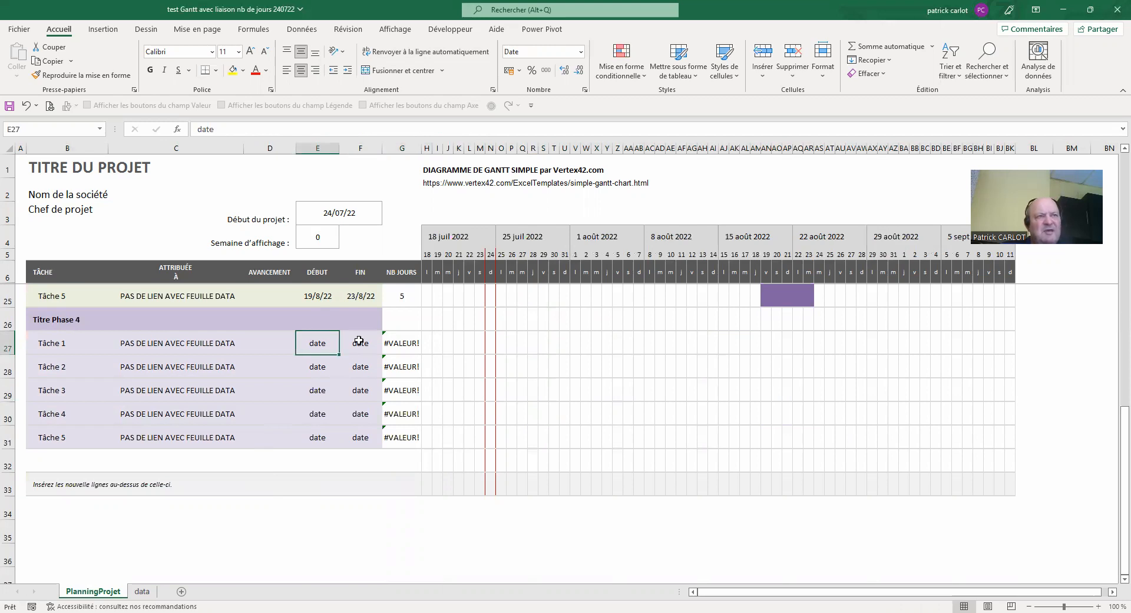
pyautogui.click(347, 348)
pyautogui.click(314, 343)
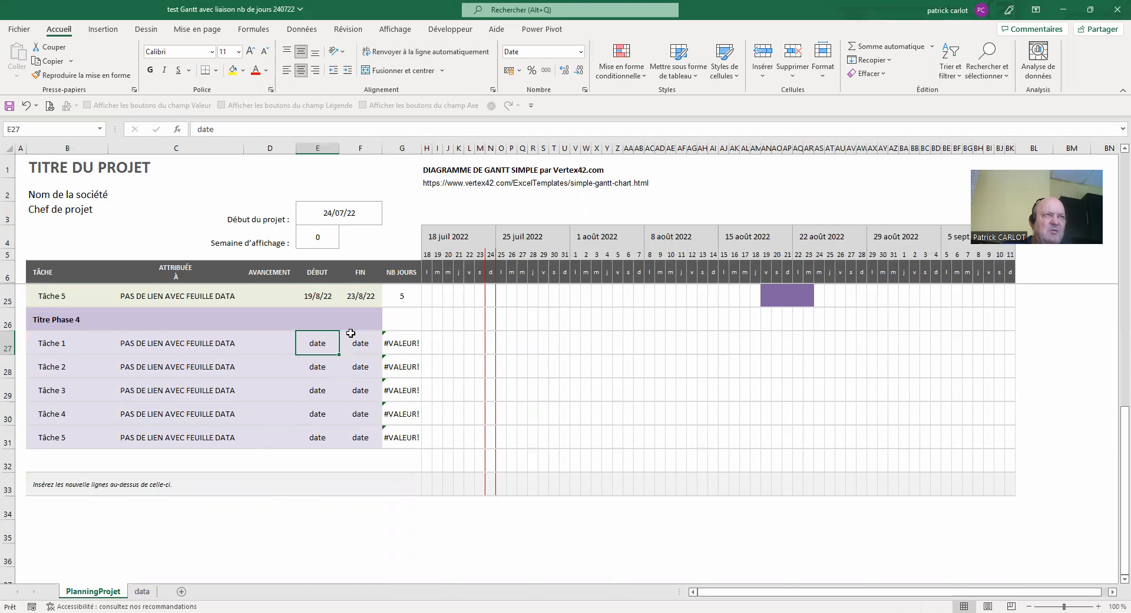
pyautogui.doubleClick(225, 126)
pyautogui.write('01/')
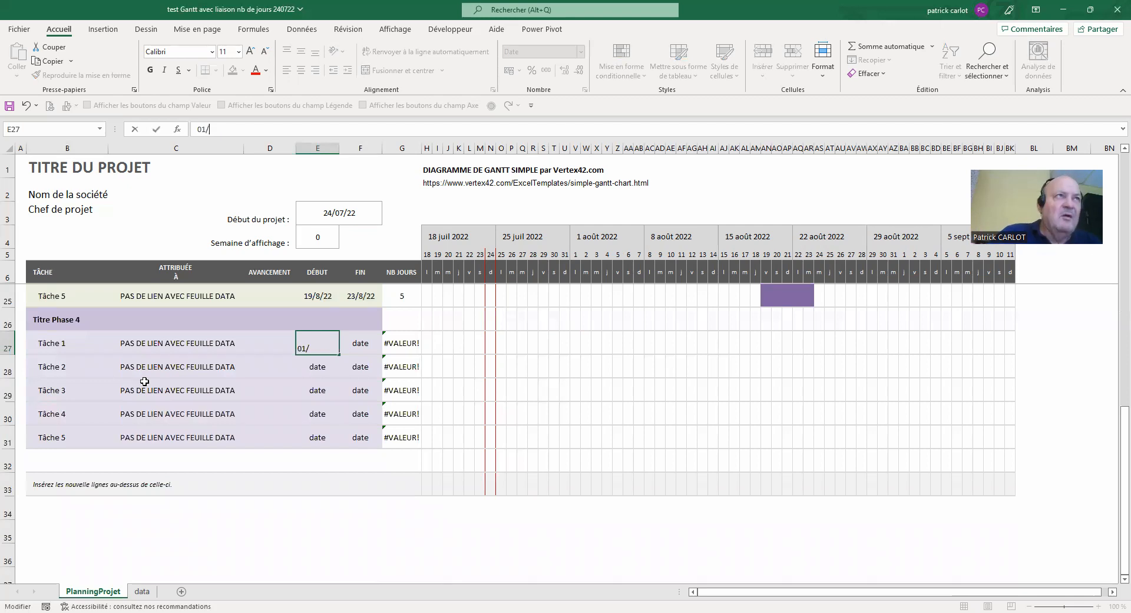
pyautogui.write('8/22')
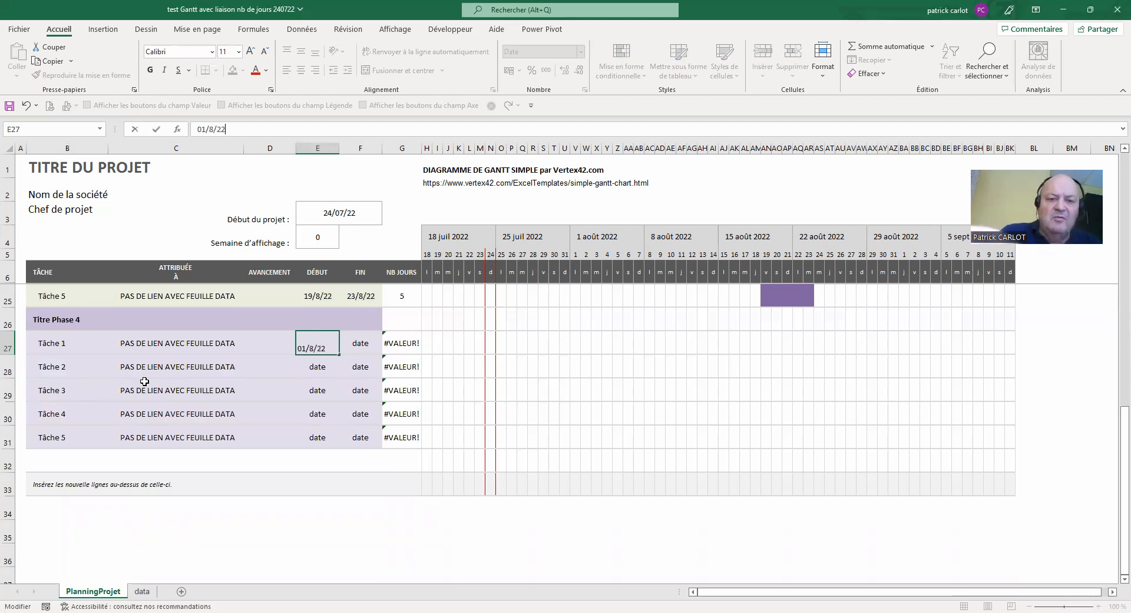
pyautogui.press('Return')
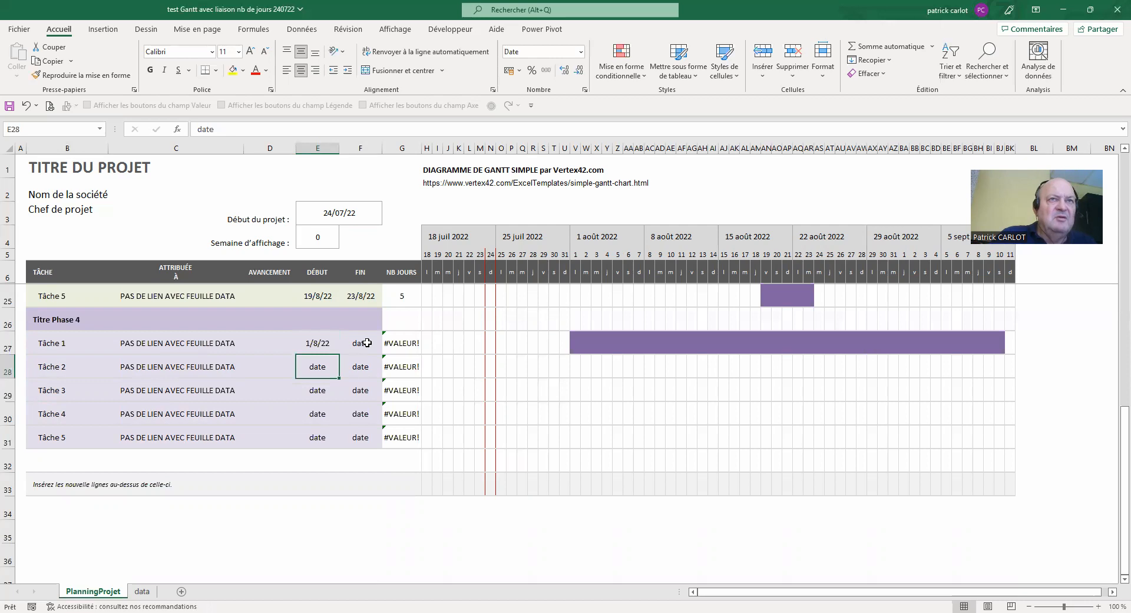
# - Set the end date of Tâche 1 in Phase 4 to 15/8/22
pyautogui.click(366, 343)
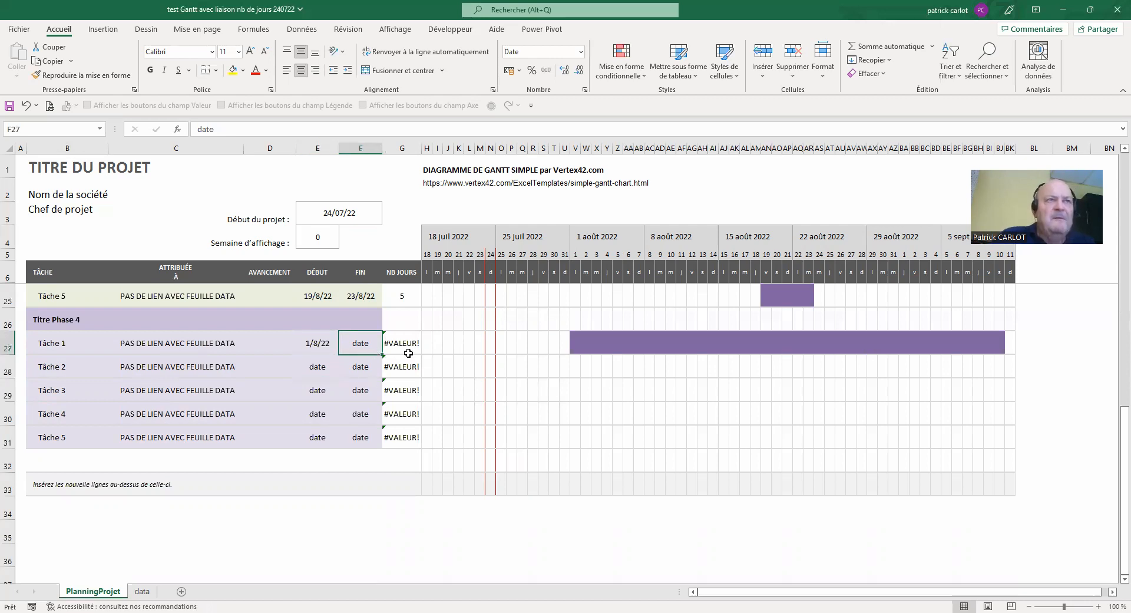
pyautogui.doubleClick(205, 129)
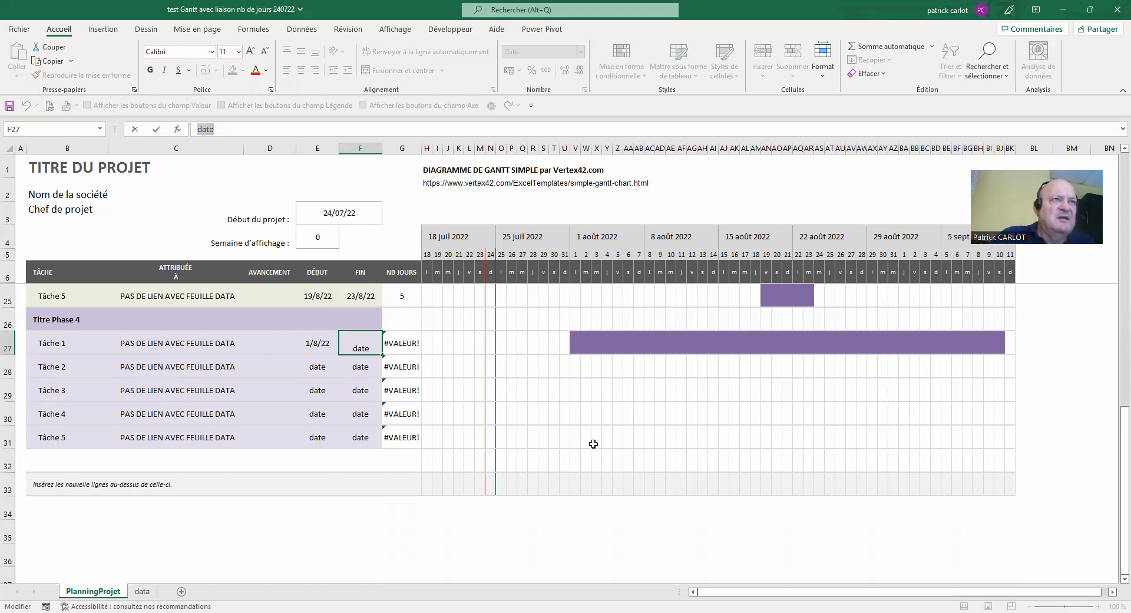
pyautogui.write('15/8/22')
pyautogui.press('Return')
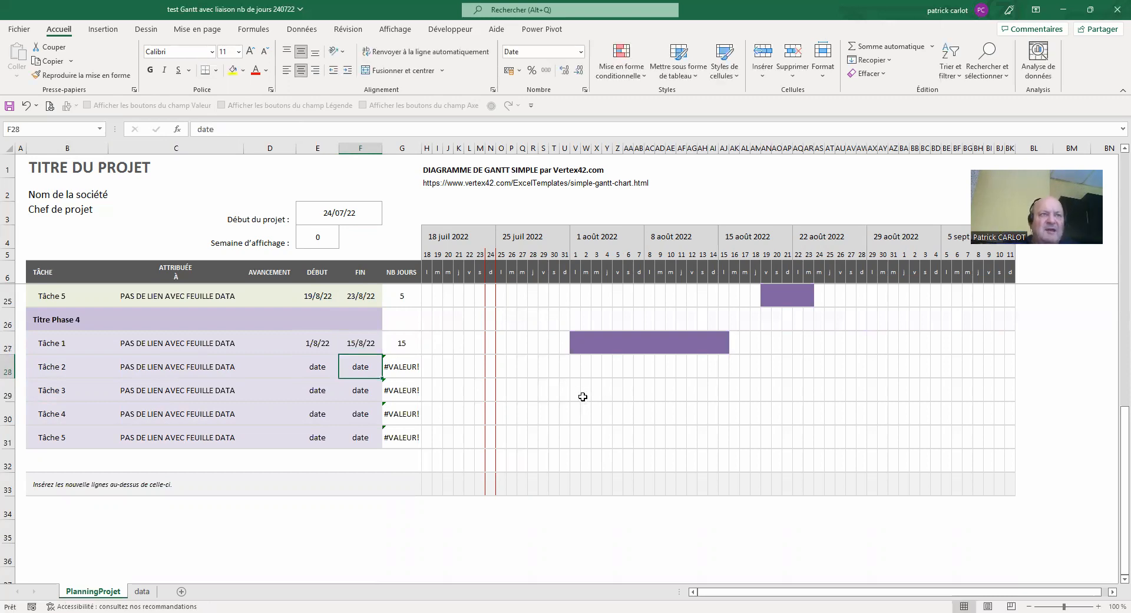
# - Set the progress (Avancement) of Tâche 1 in Phase 4 to 45% and undo that entry
pyautogui.click(286, 346)
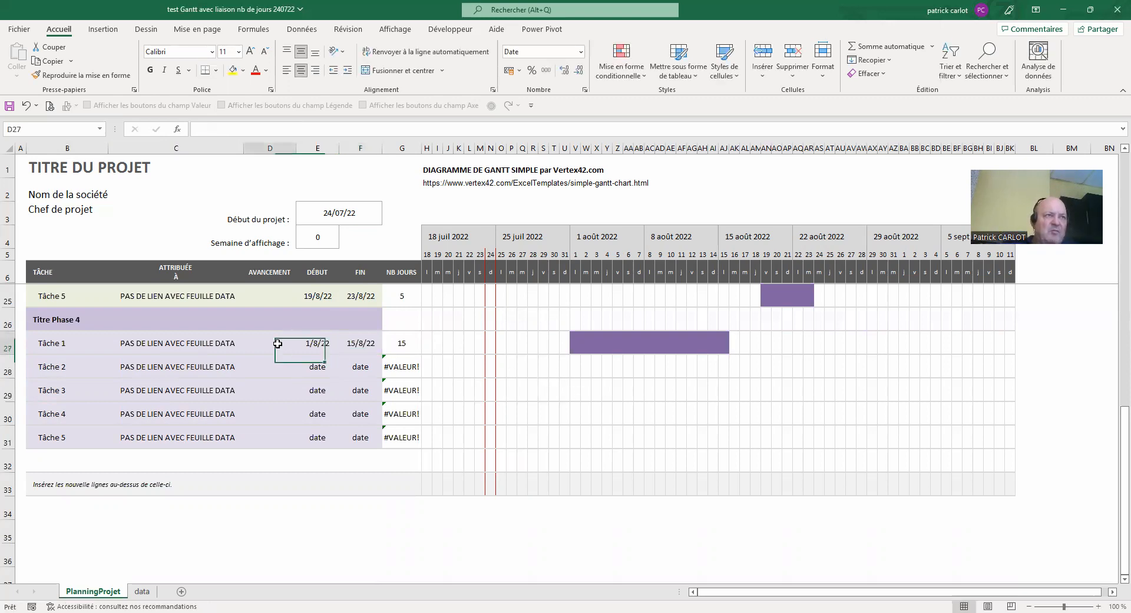
pyautogui.click(210, 130)
pyautogui.write('45')
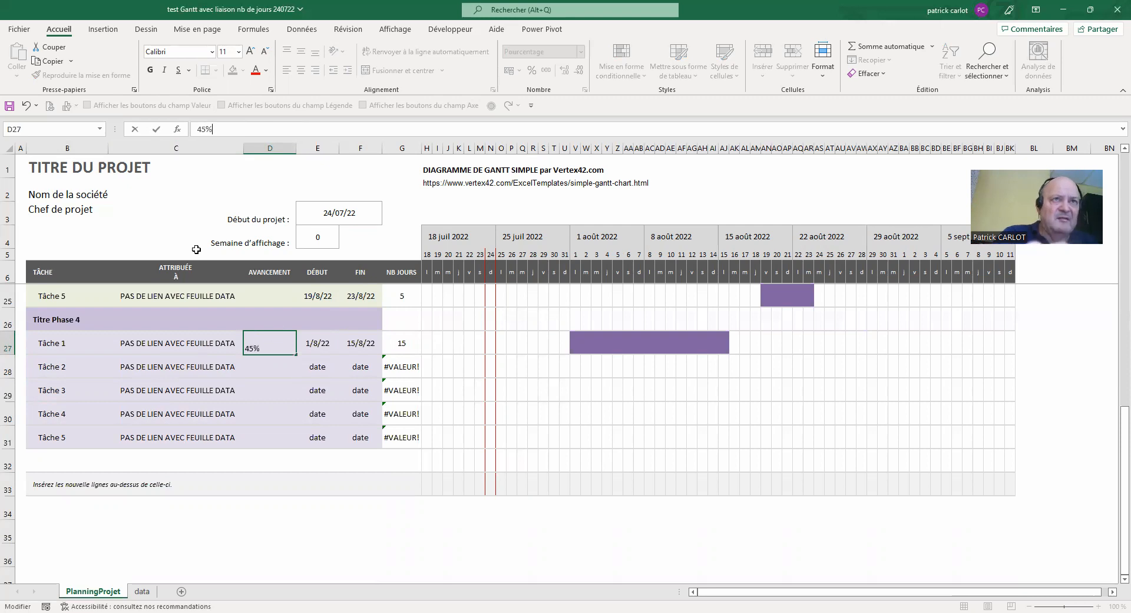
pyautogui.hotkey('ctrl', 'Return')
pyautogui.press('Return')
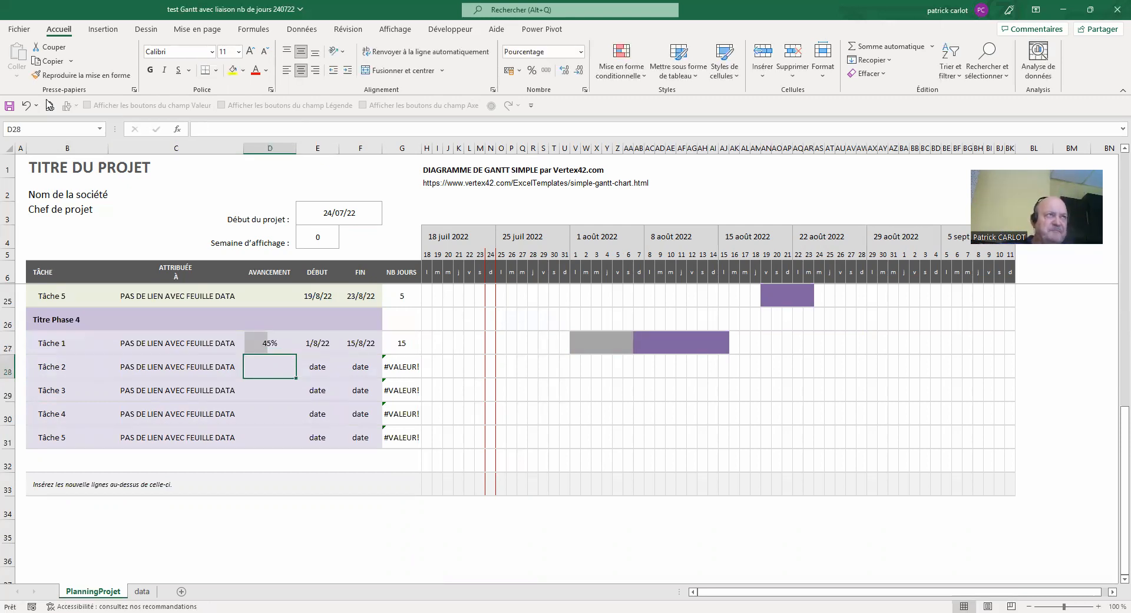
pyautogui.click(24, 105)
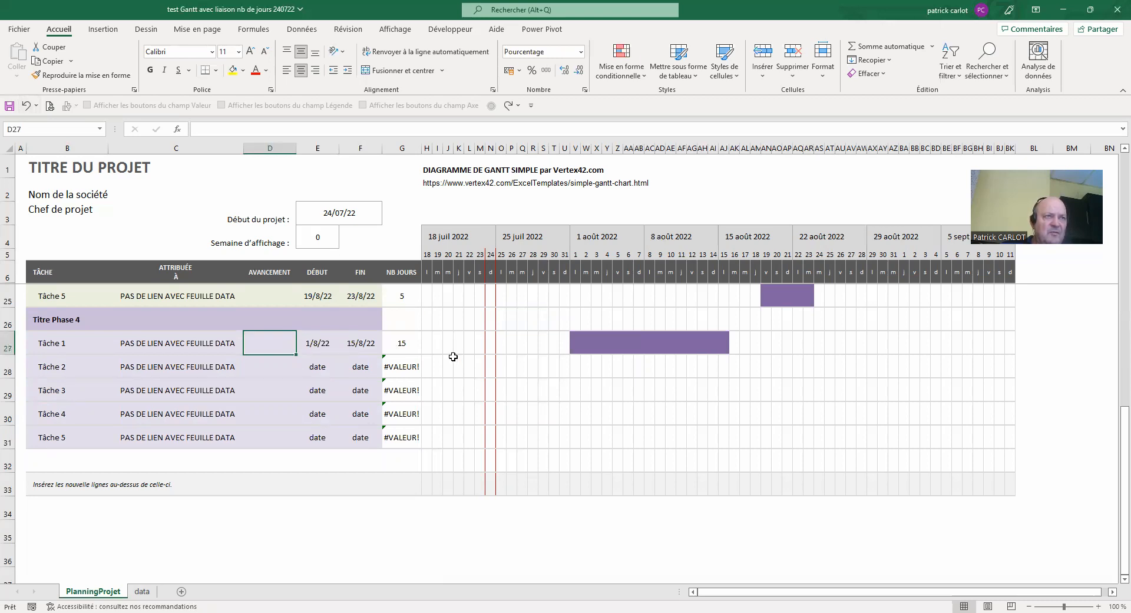
# - Copy the "date" placeholder from Tâche 2's start cell over the start and end dates of Tâche 1 in Phase 4
pyautogui.click(314, 372)
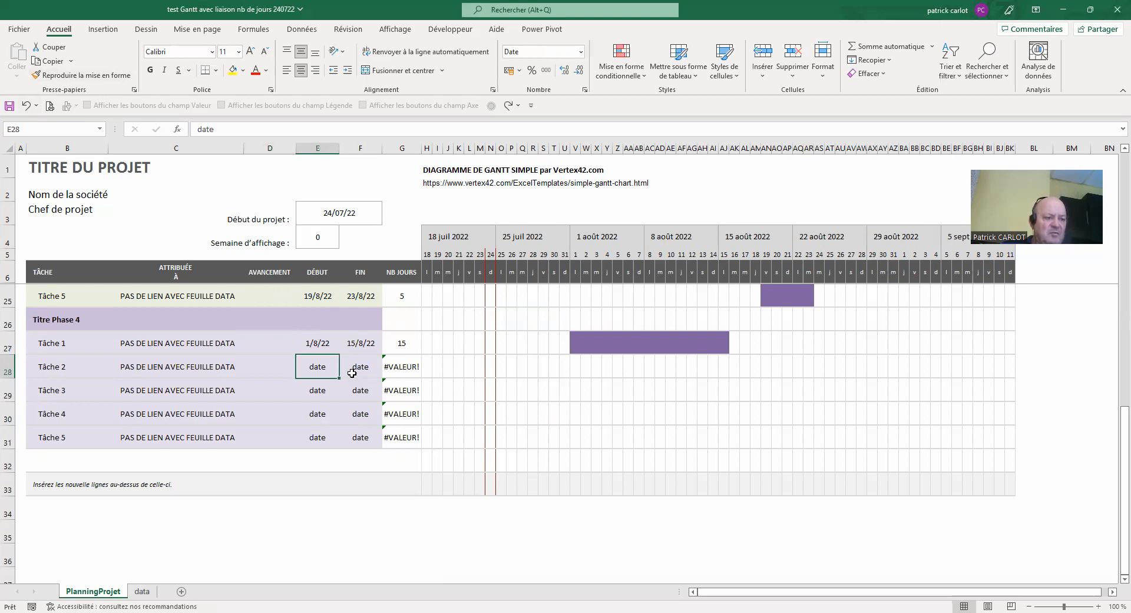
pyautogui.hotkey('ctrl', 'c')
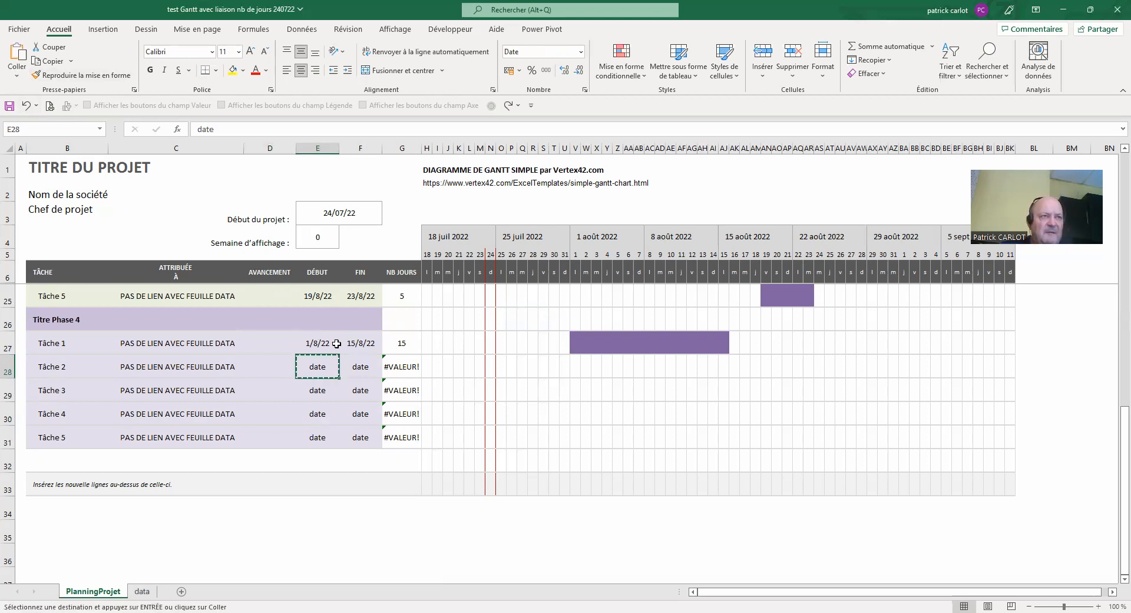
pyautogui.moveTo(323, 342); pyautogui.dragTo(355, 340)
pyautogui.hotkey('ctrl', 'v')
pyautogui.click(607, 366)
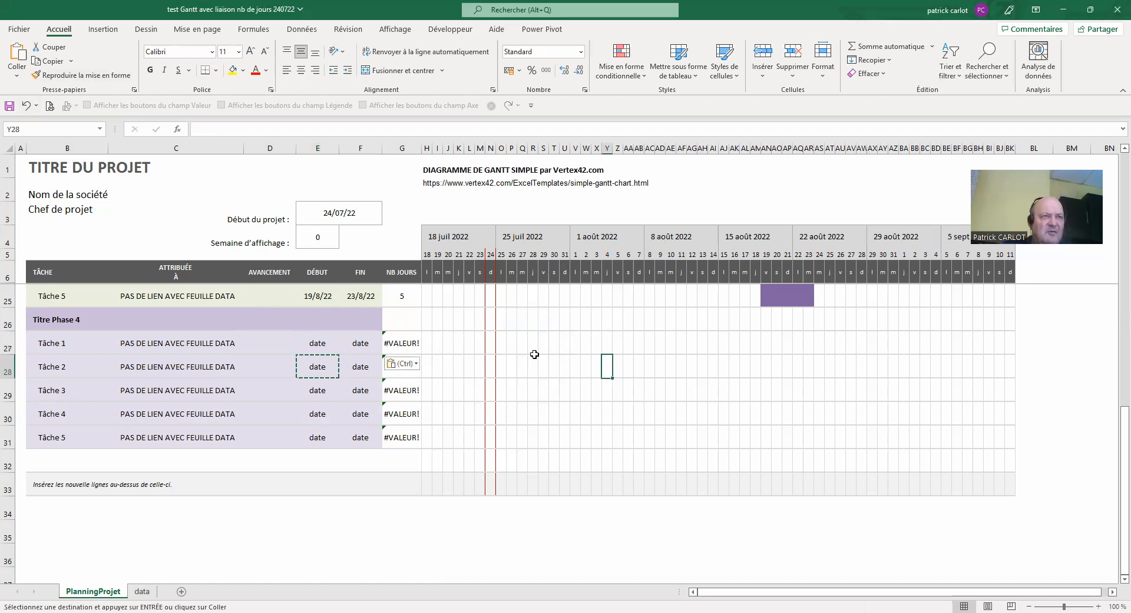
pyautogui.press('Escape')
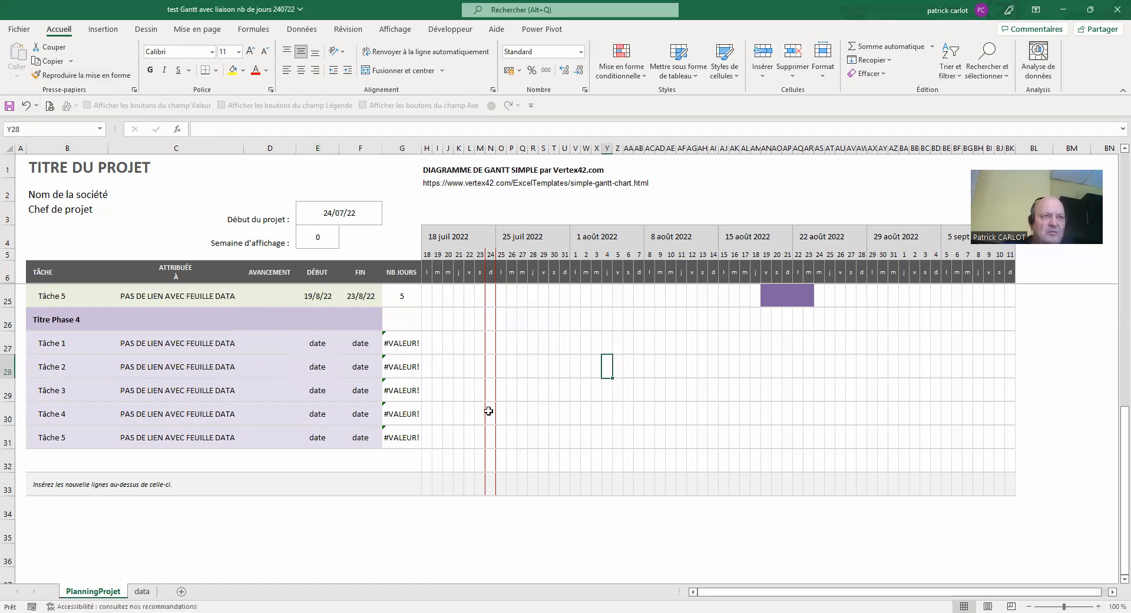
# - Examine the planning sheet from Phase 3 up to Phase 1, including the column headings and the project start settings
pyautogui.scroll(3, 473, 406)
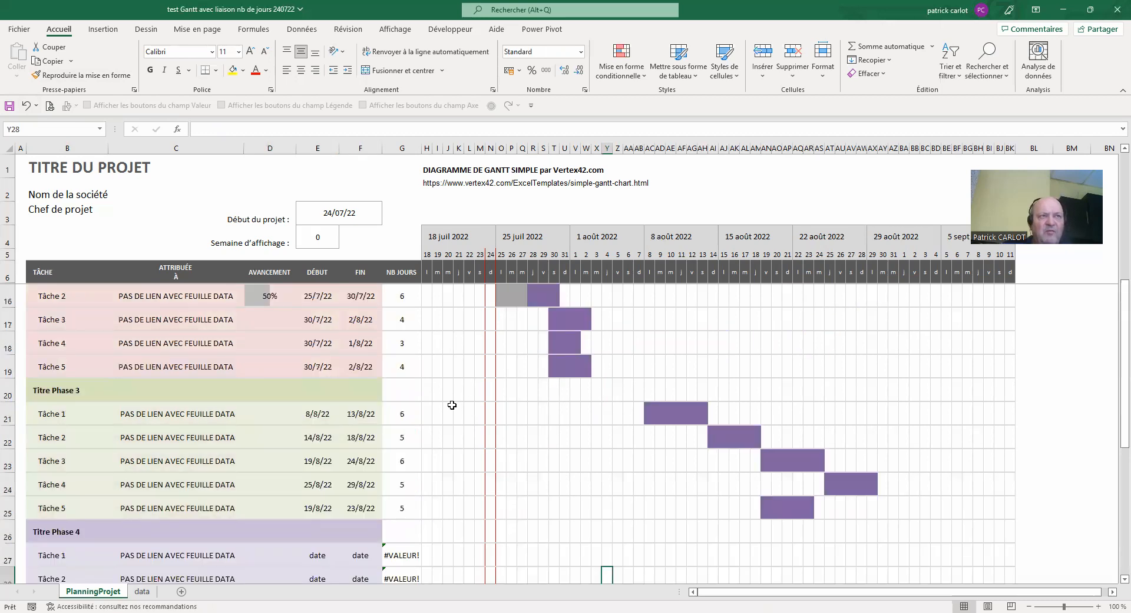
pyautogui.scroll(3, 456, 397)
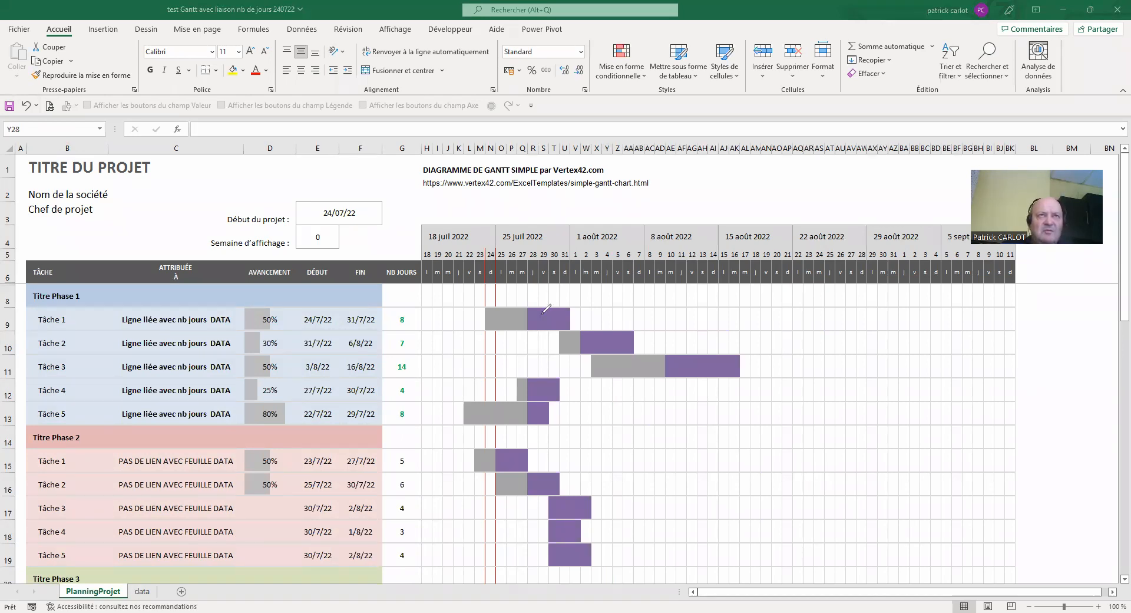
pyautogui.moveTo(33, 261)
pyautogui.mouseDown()
pyautogui.moveTo(4, 303)
pyautogui.moveTo(95, 426)
pyautogui.moveTo(418, 412)
pyautogui.moveTo(456, 318)
pyautogui.moveTo(156, 261)
pyautogui.moveTo(68, 259)
pyautogui.mouseUp()
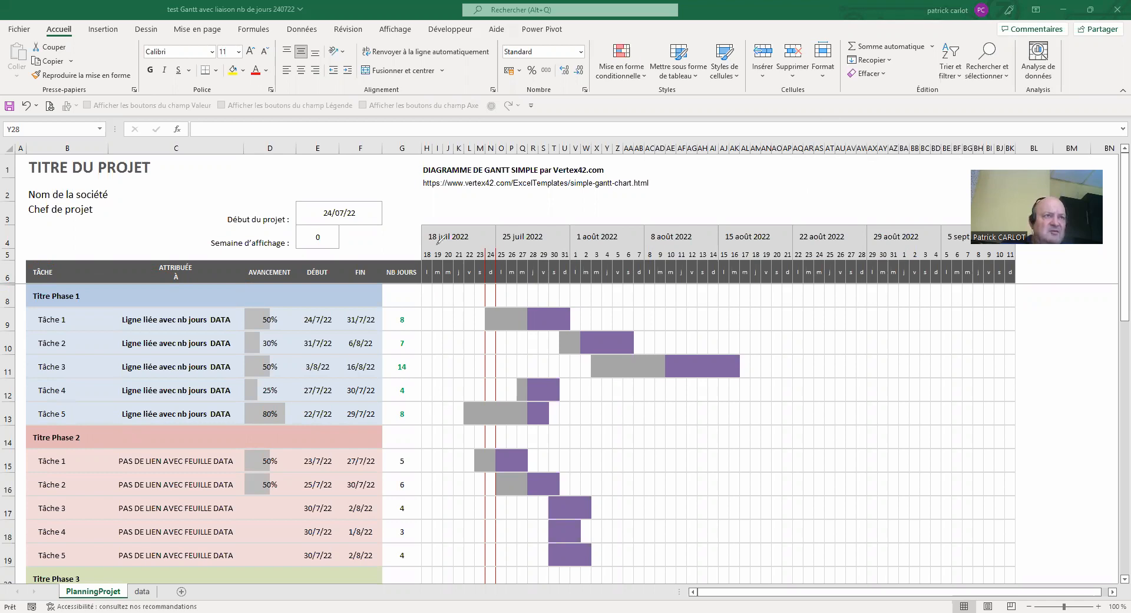
pyautogui.moveTo(420, 247)
pyautogui.mouseDown()
pyautogui.moveTo(389, 196)
pyautogui.moveTo(302, 191)
pyautogui.mouseUp()
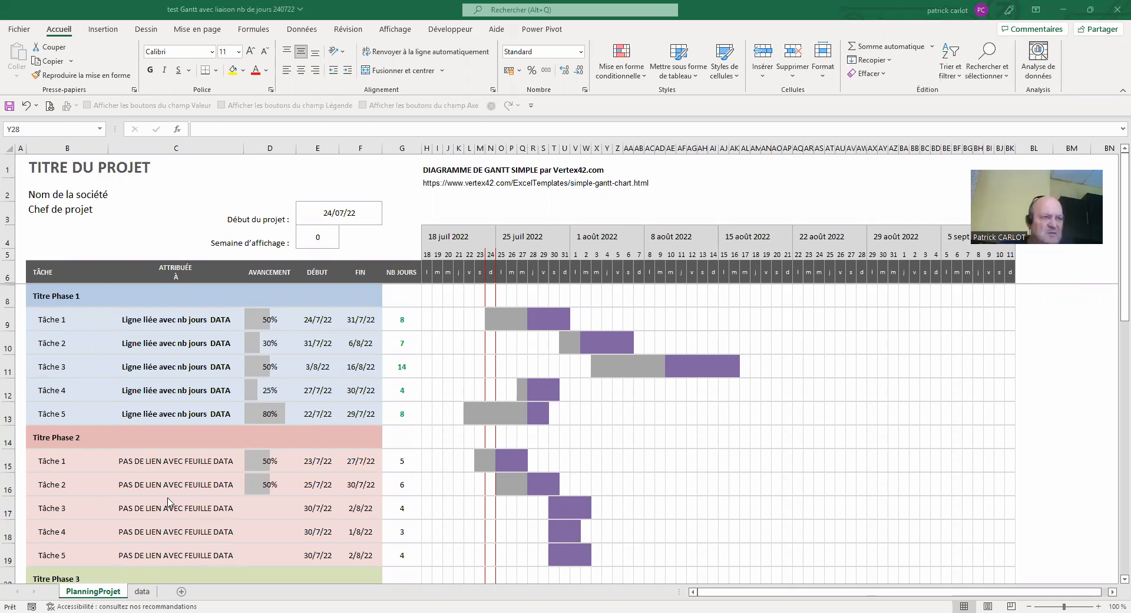
# - Open the data sheet and examine its Tâche, date début and nb de jours columns
pyautogui.click(142, 592)
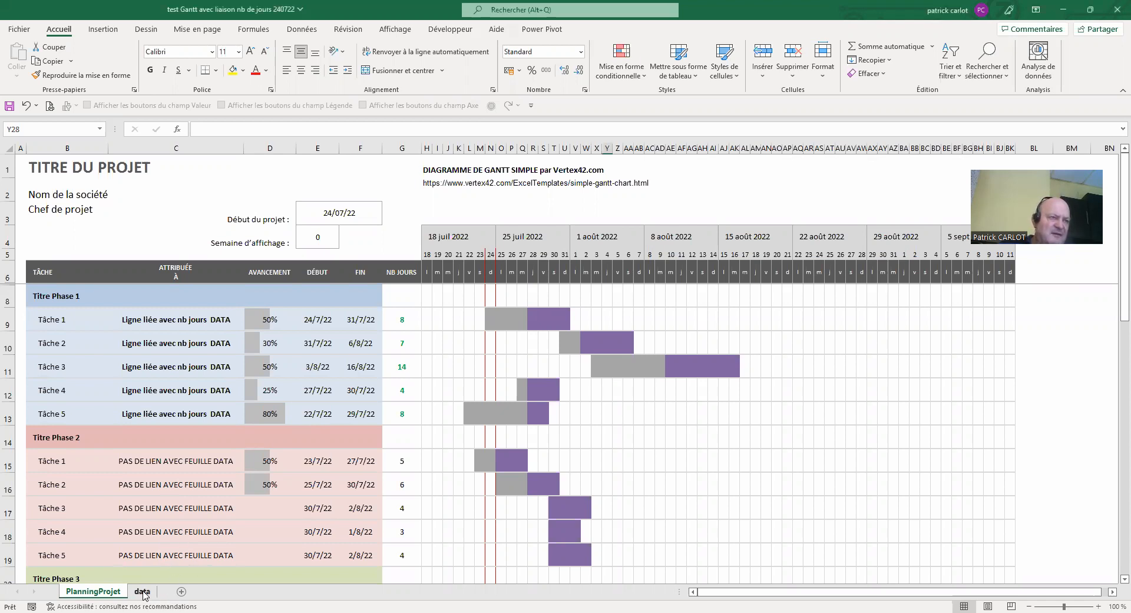
pyautogui.click(142, 592)
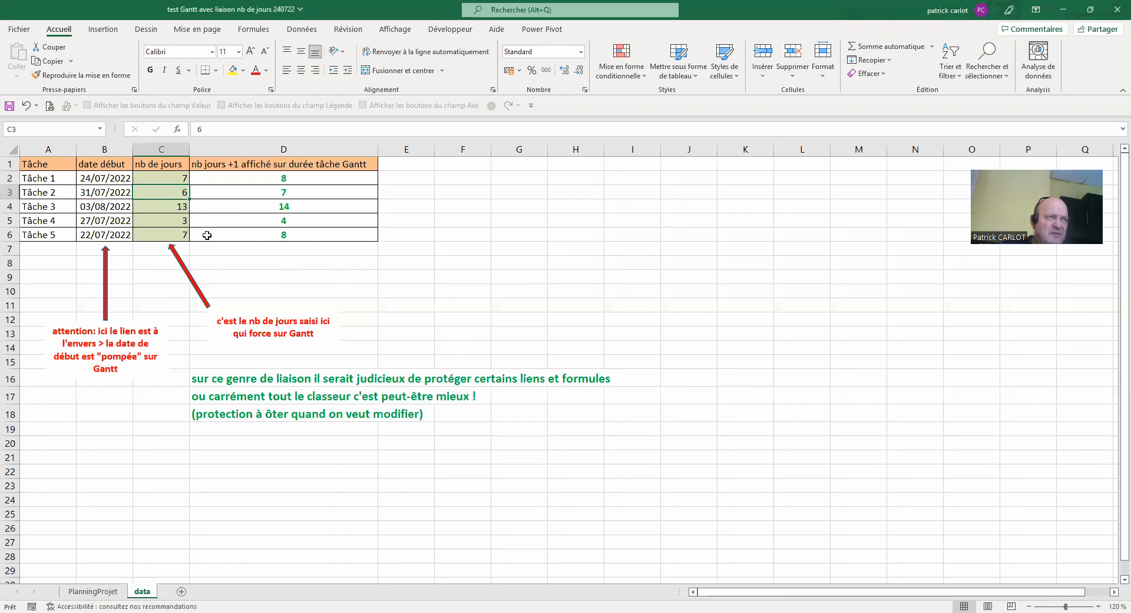
pyautogui.click(171, 177)
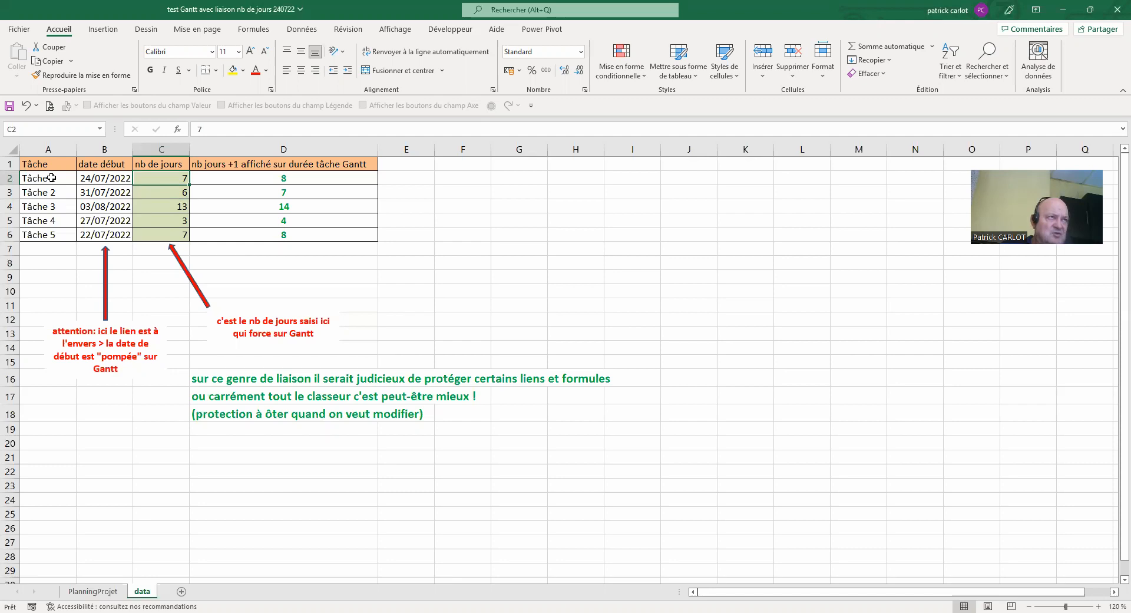
pyautogui.click(48, 150)
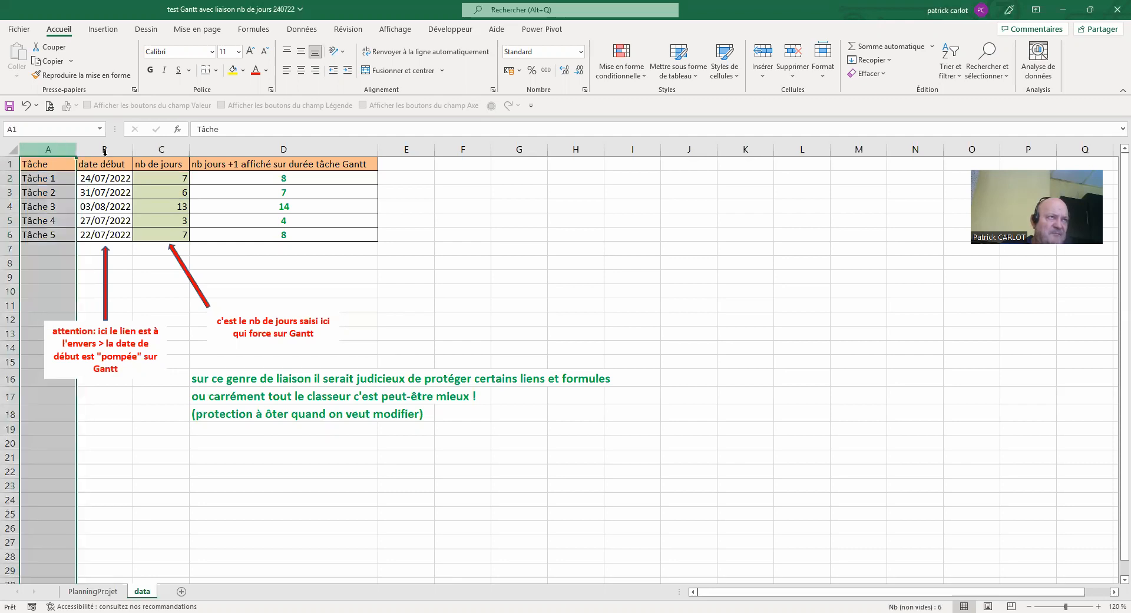
pyautogui.click(114, 150)
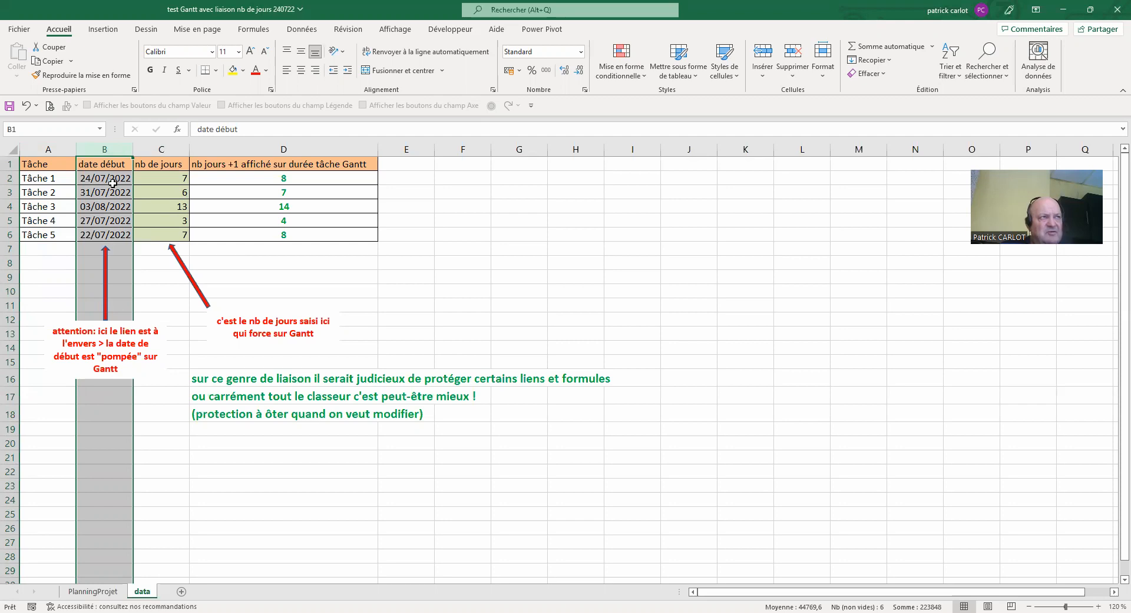
pyautogui.click(162, 176)
pyautogui.click(166, 150)
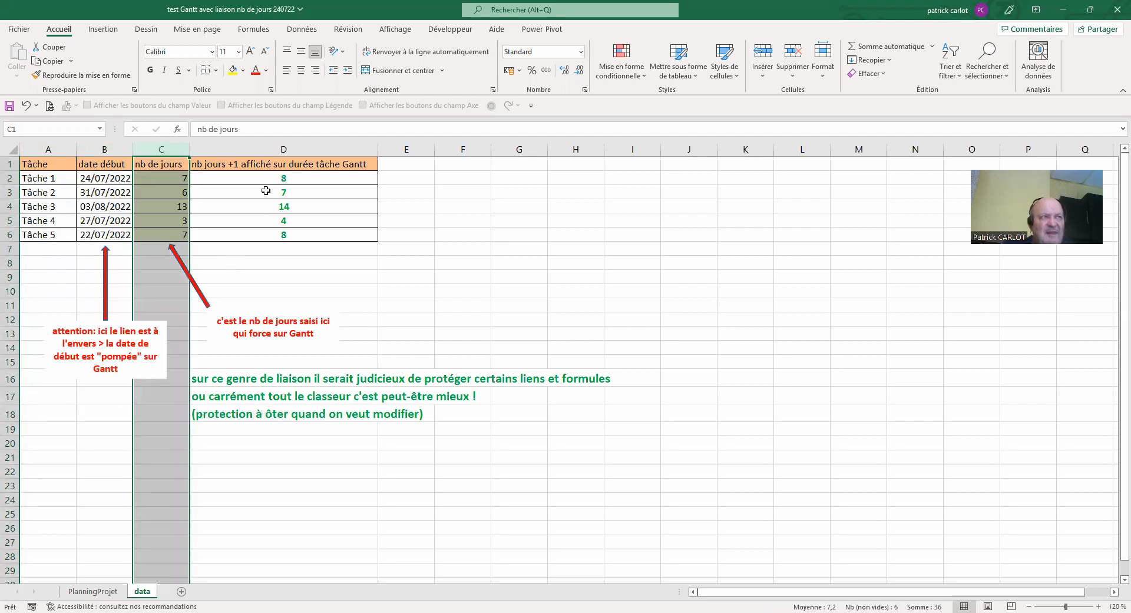
# - Inspect Tâche 1's number of days and the formulas for Tâche 1 to 3 in the "nb jours +1" column
pyautogui.click(178, 179)
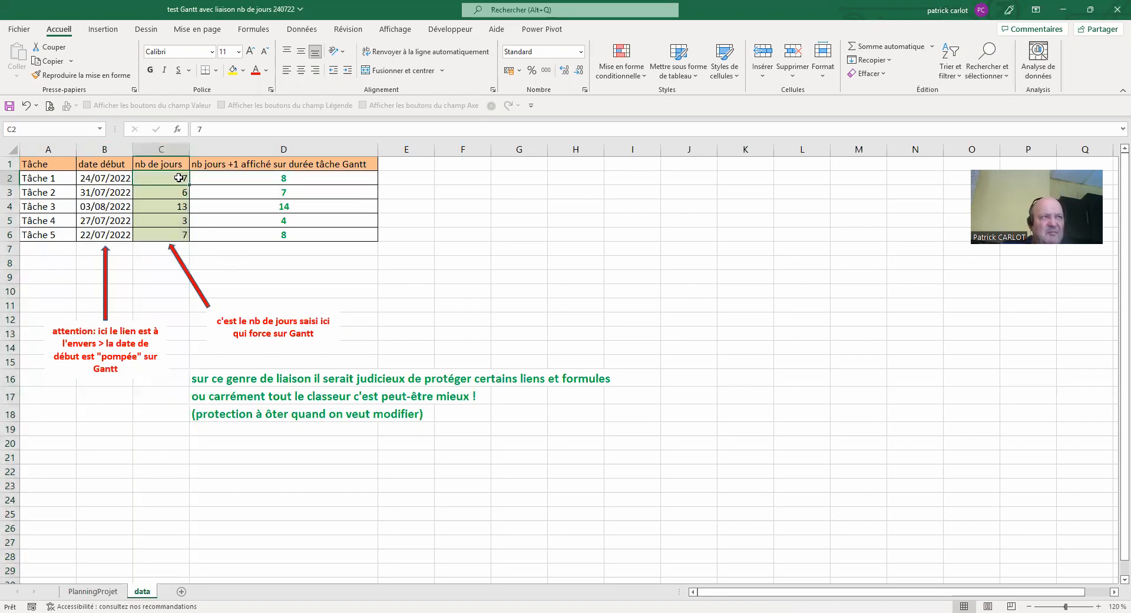
pyautogui.click(253, 178)
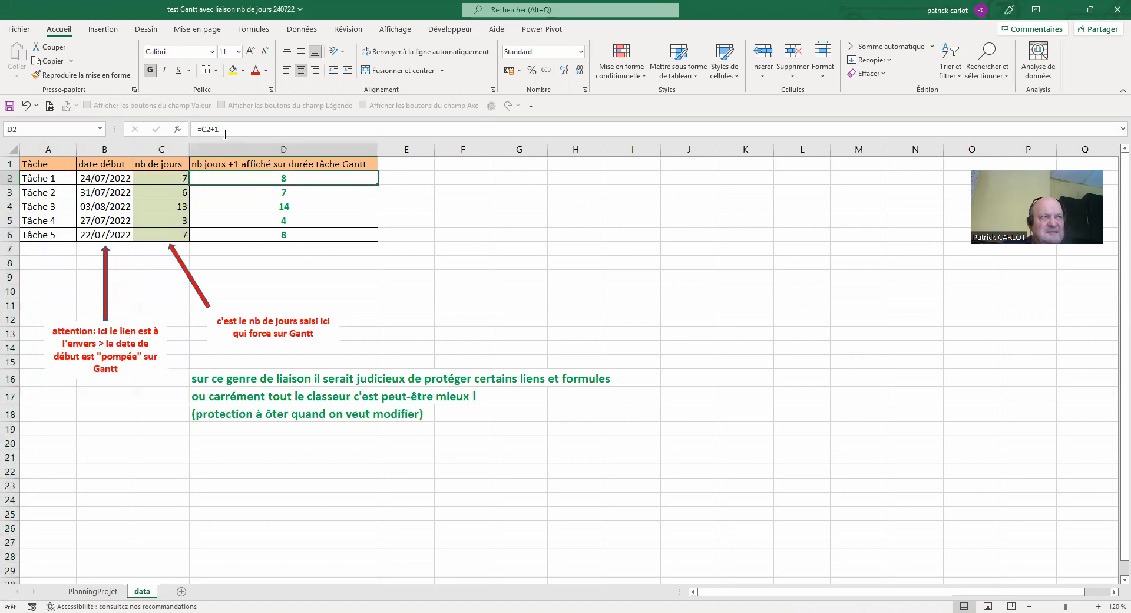
pyautogui.click(252, 190)
pyautogui.click(238, 206)
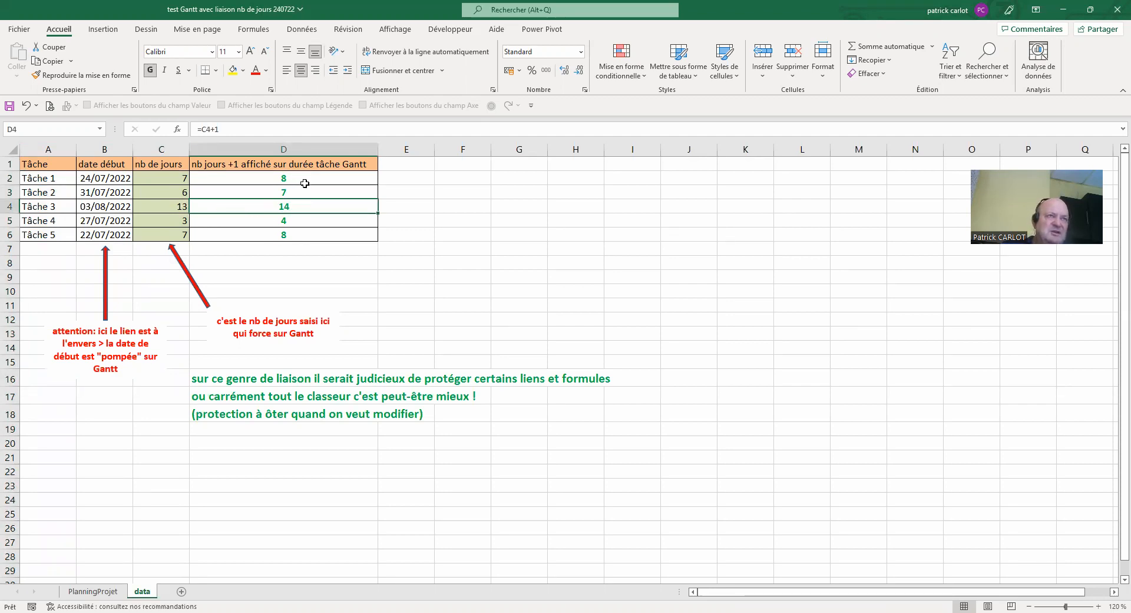
# - Return to the PlanningProjet sheet and inspect the NB JOURS cells of the Phase 1 tasks, including Tâche 1's formula
pyautogui.click(103, 592)
pyautogui.moveTo(416, 320); pyautogui.dragTo(410, 414)
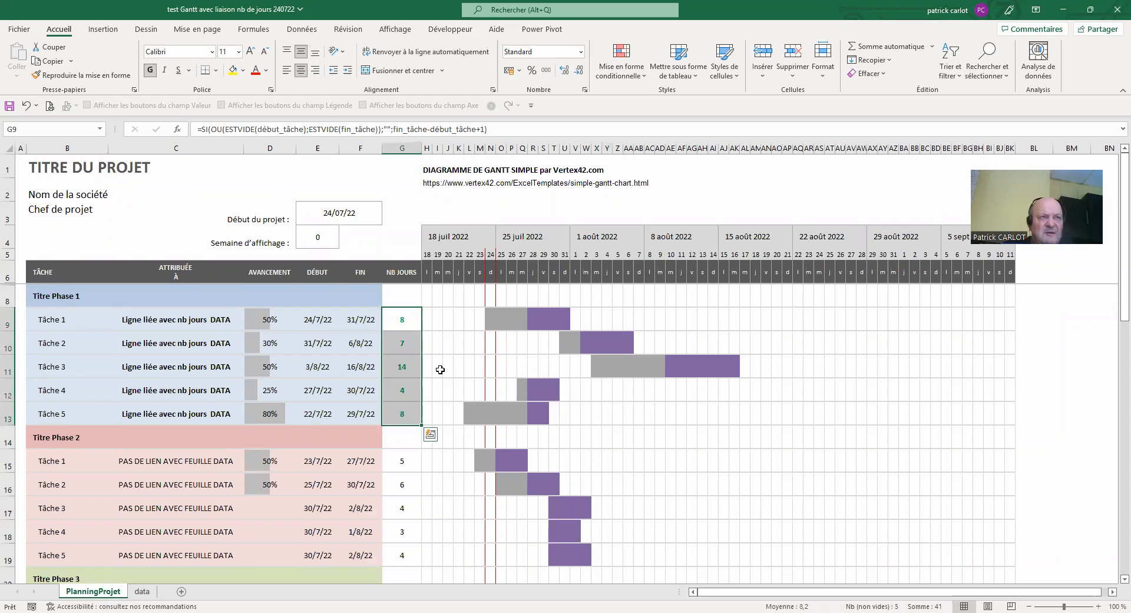
pyautogui.click(415, 321)
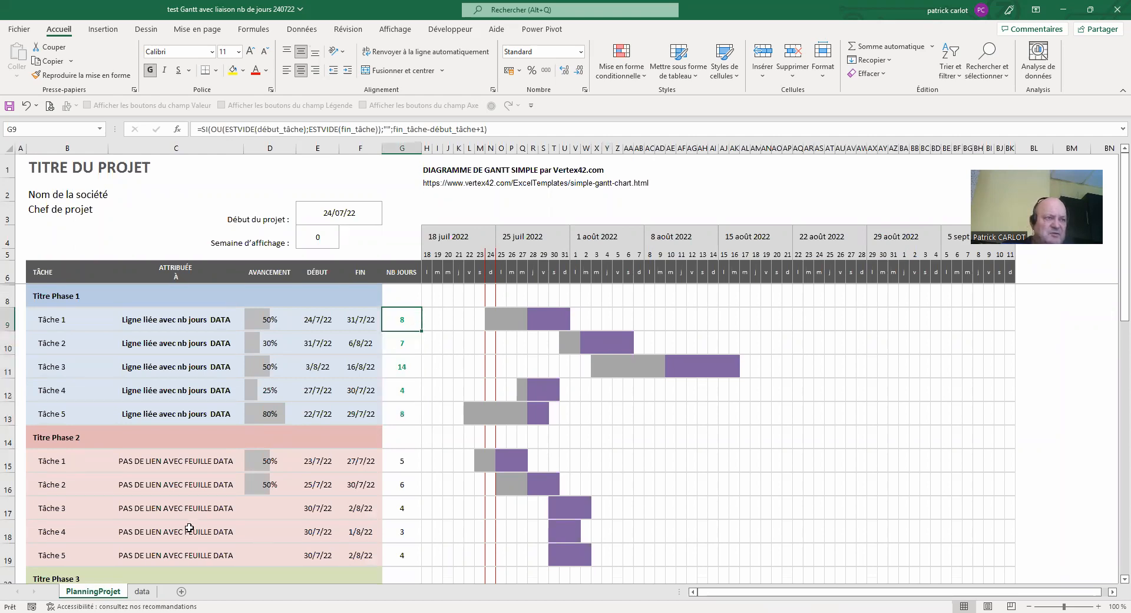
# - Set Tâche 1's number of days to 5 on the data sheet and check its bar on the PlanningProjet sheet
pyautogui.click(142, 591)
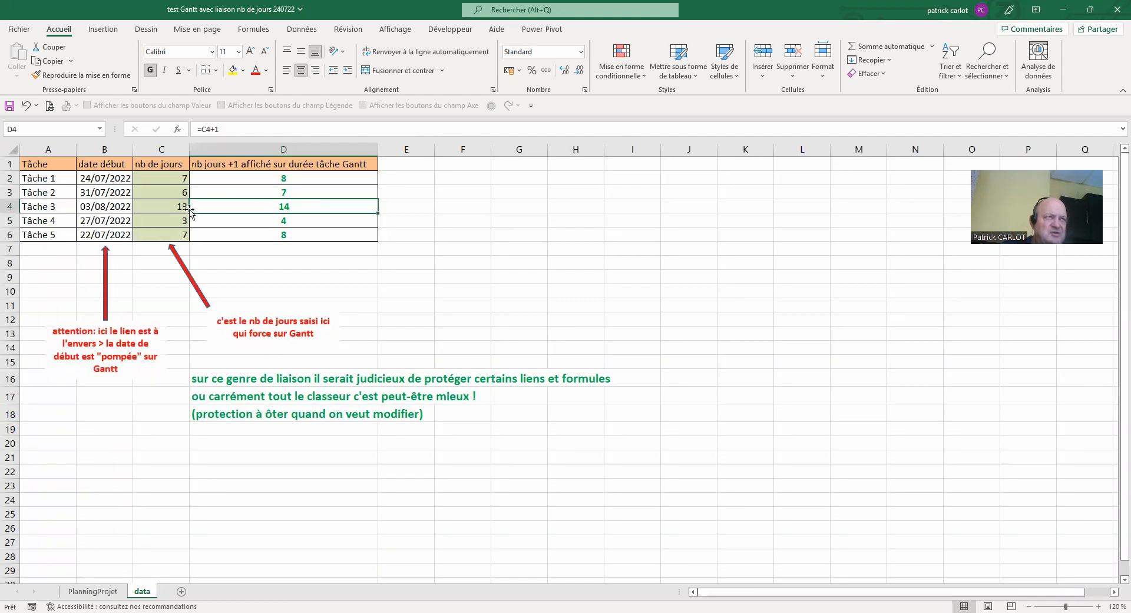
pyautogui.click(177, 179)
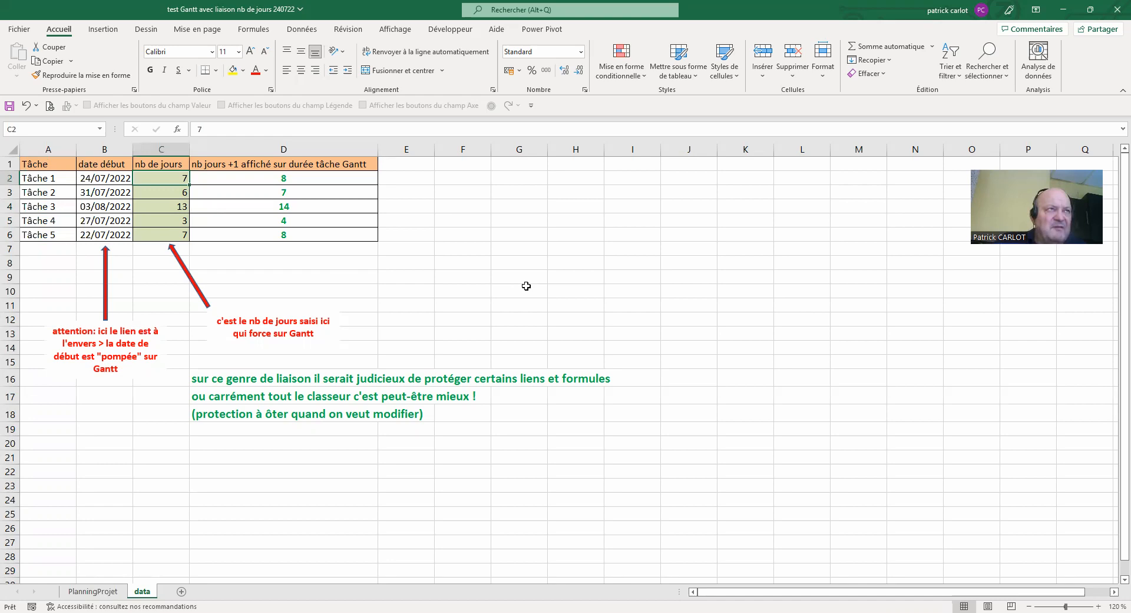
pyautogui.write('5')
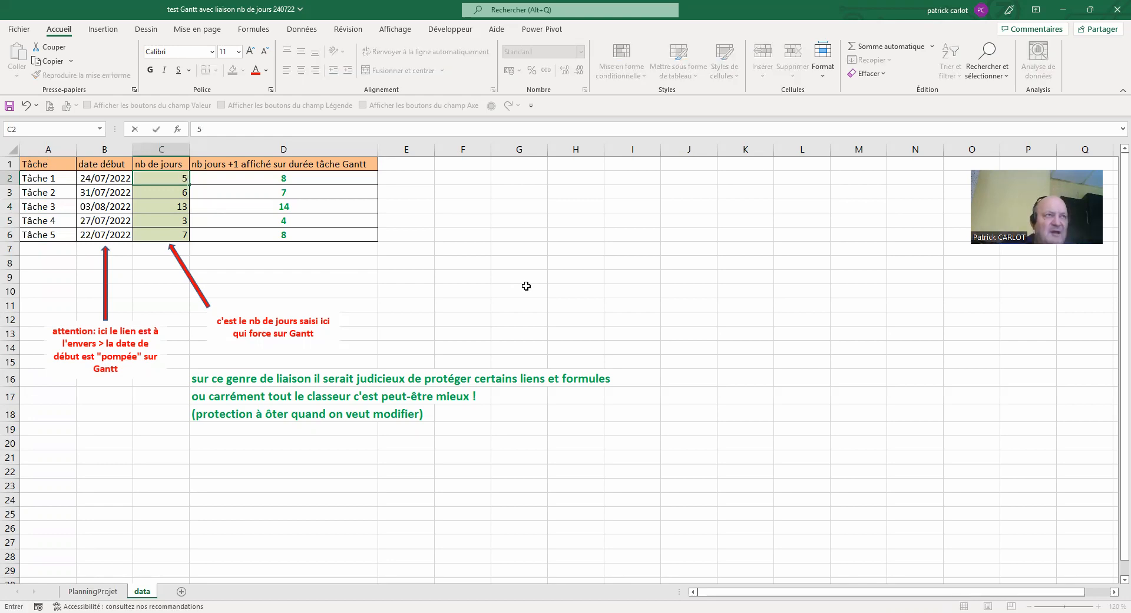
pyautogui.press('Return')
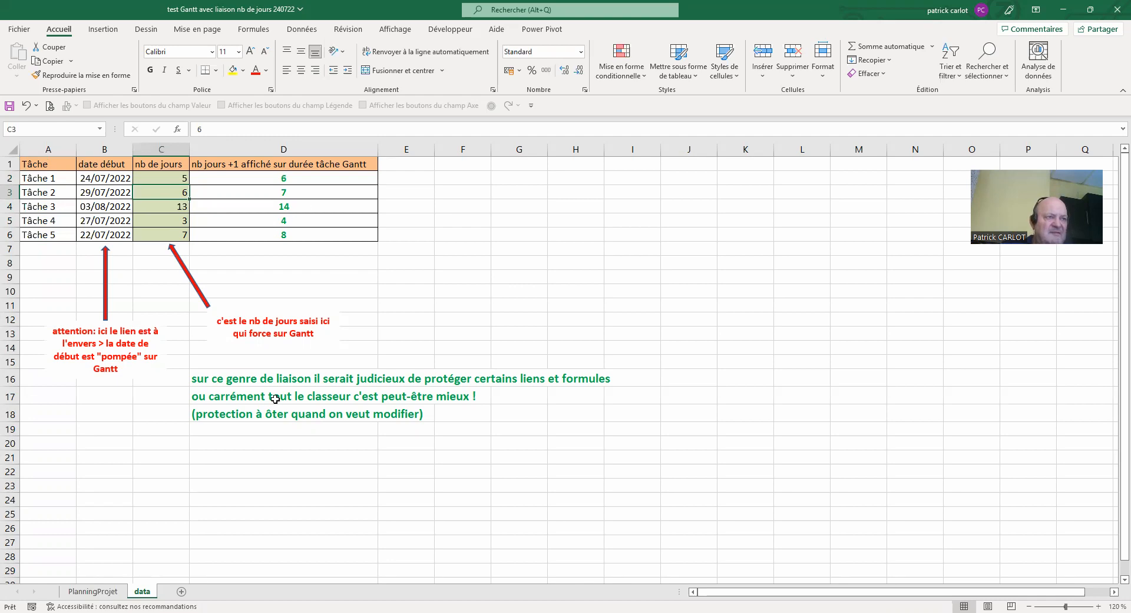
pyautogui.click(103, 596)
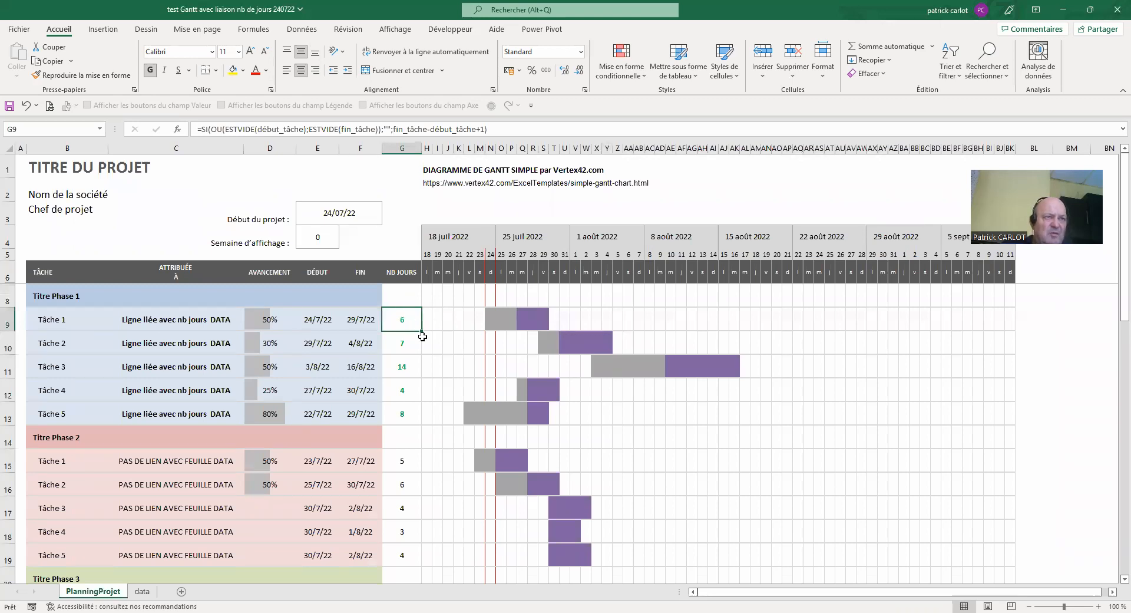
# - Set Tâche 3's number of days to 4 on the data sheet and check its bar in the PlanningProjet Gantt chart
pyautogui.click(400, 367)
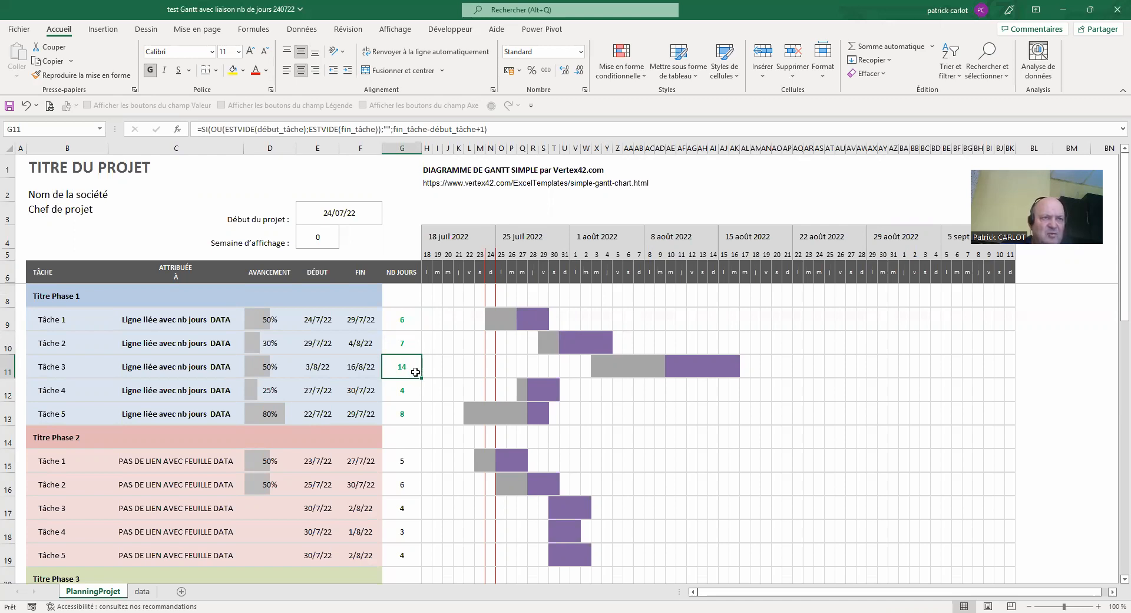
pyautogui.click(142, 591)
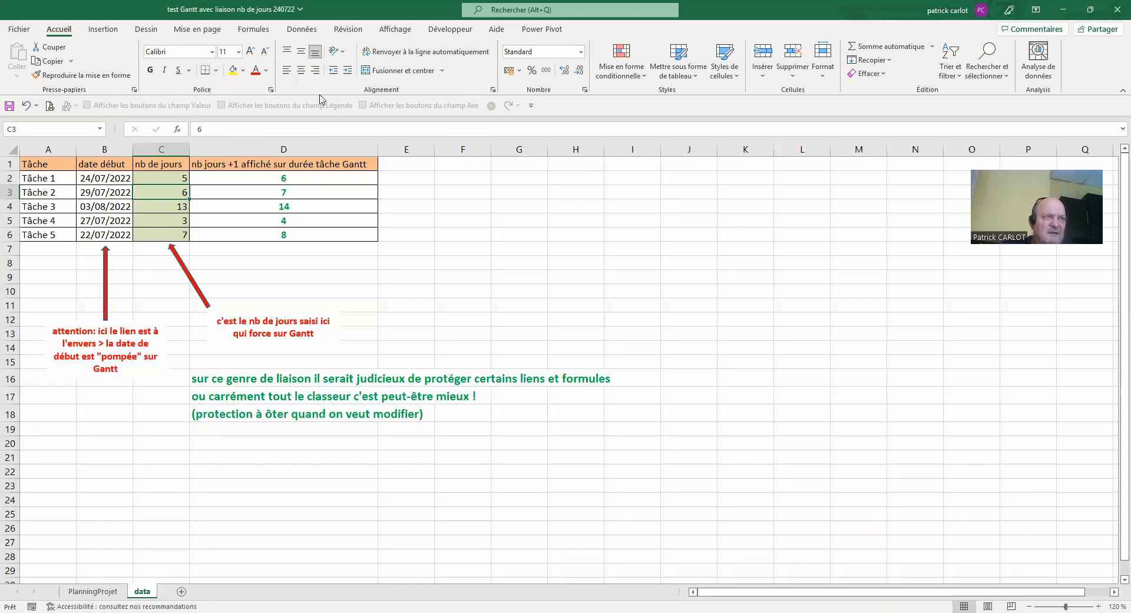
pyautogui.click(261, 207)
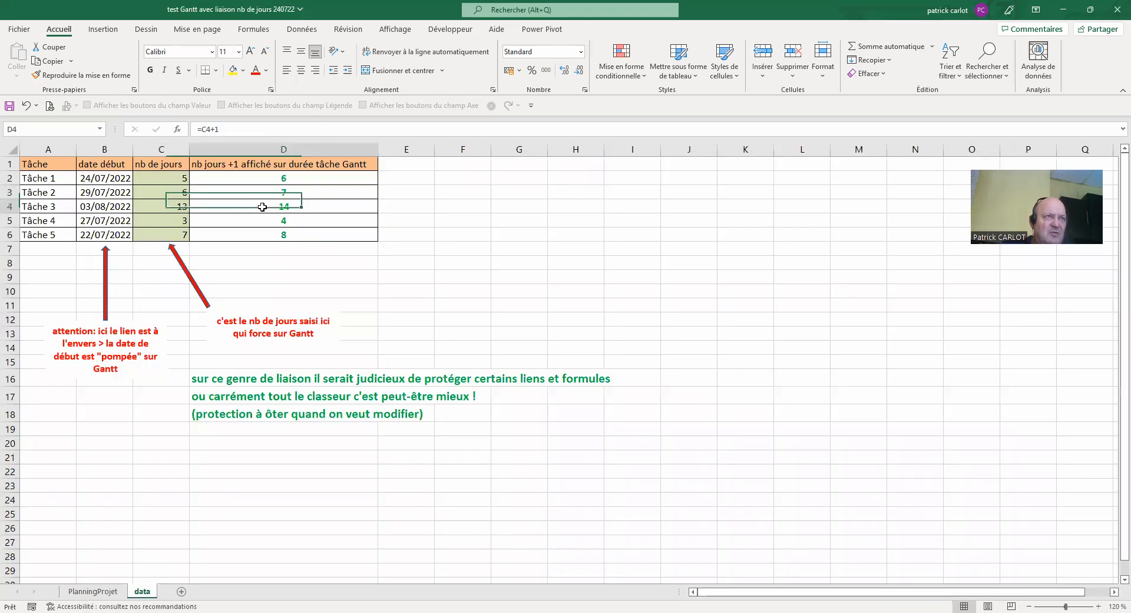
pyautogui.click(174, 205)
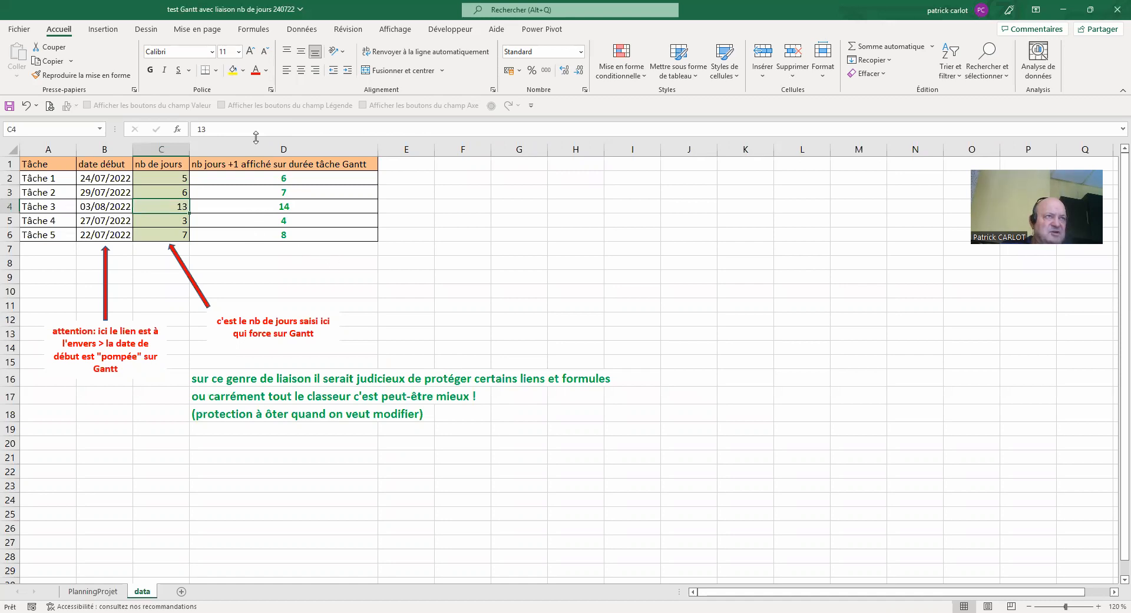
pyautogui.write('4')
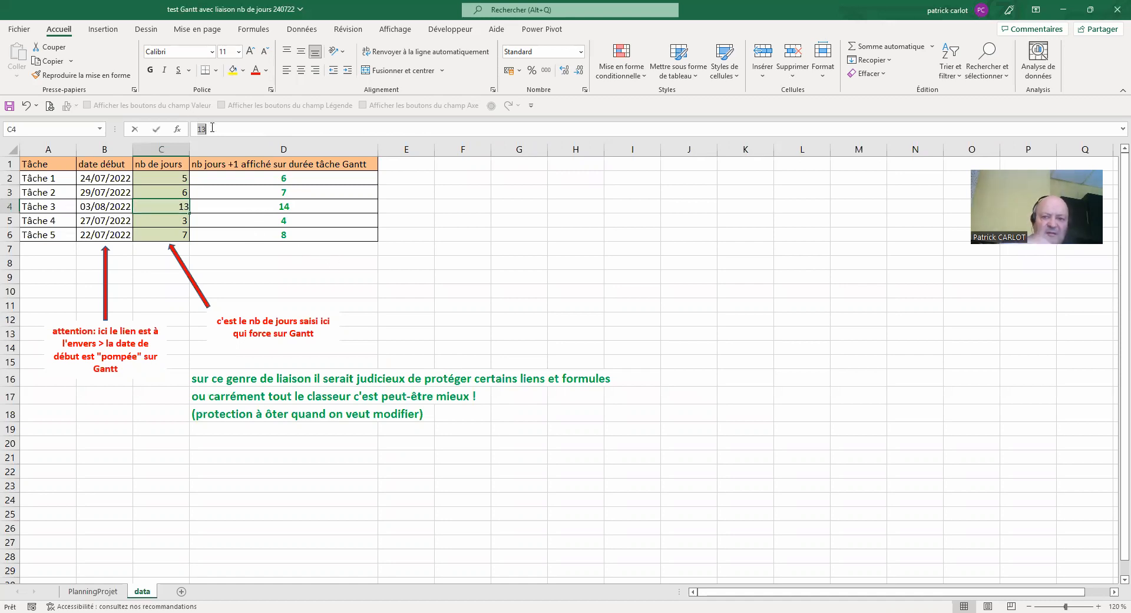
pyautogui.press('Return')
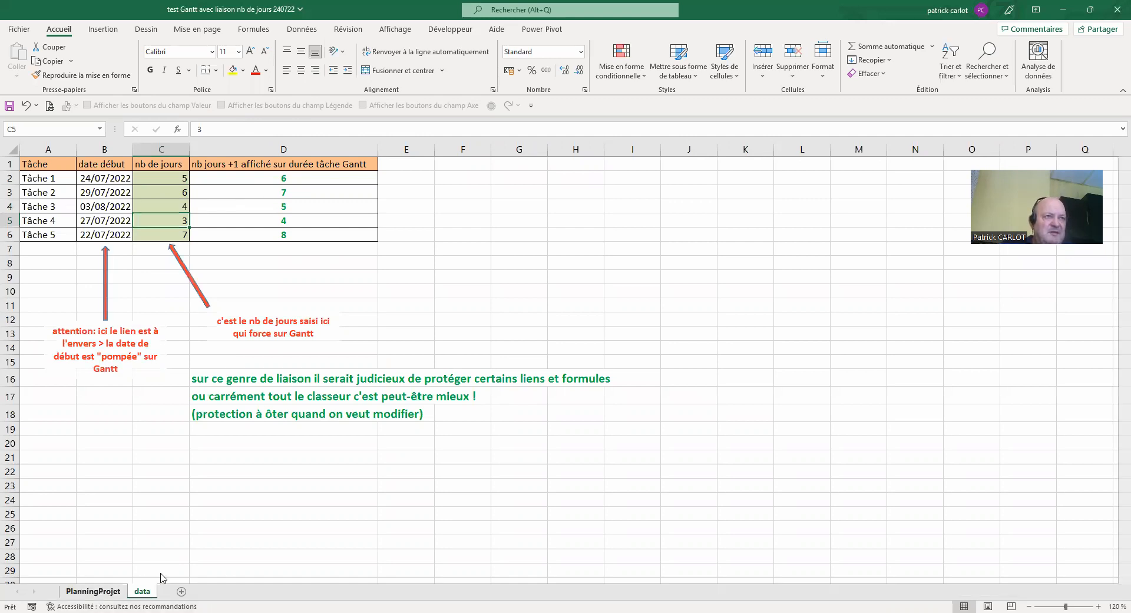
pyautogui.hotkey('ctrl', 'pageup')
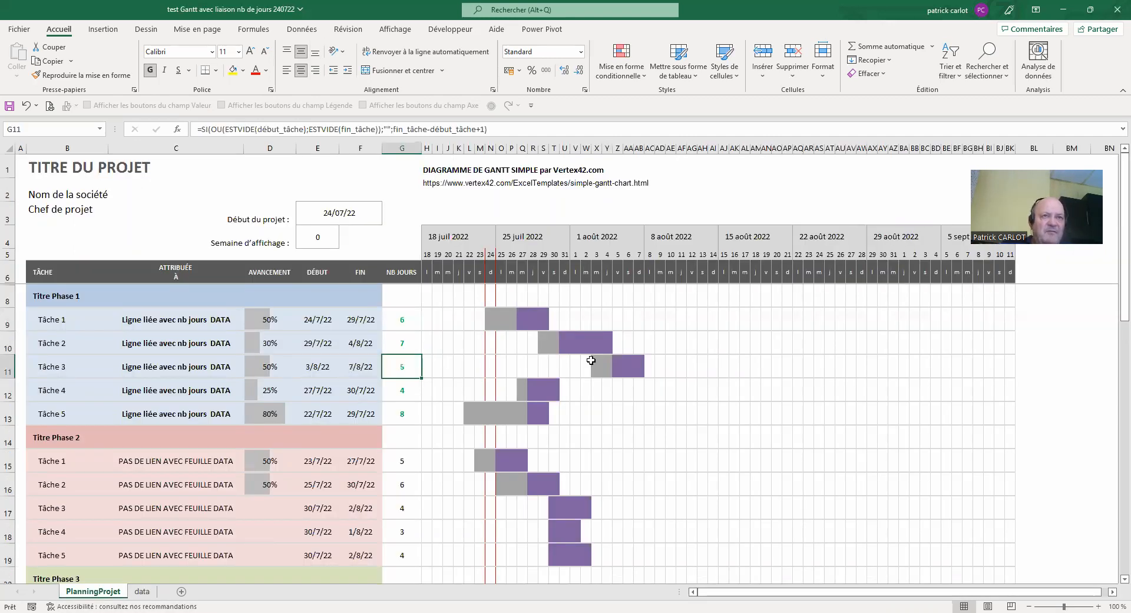
pyautogui.moveTo(599, 364); pyautogui.dragTo(639, 367)
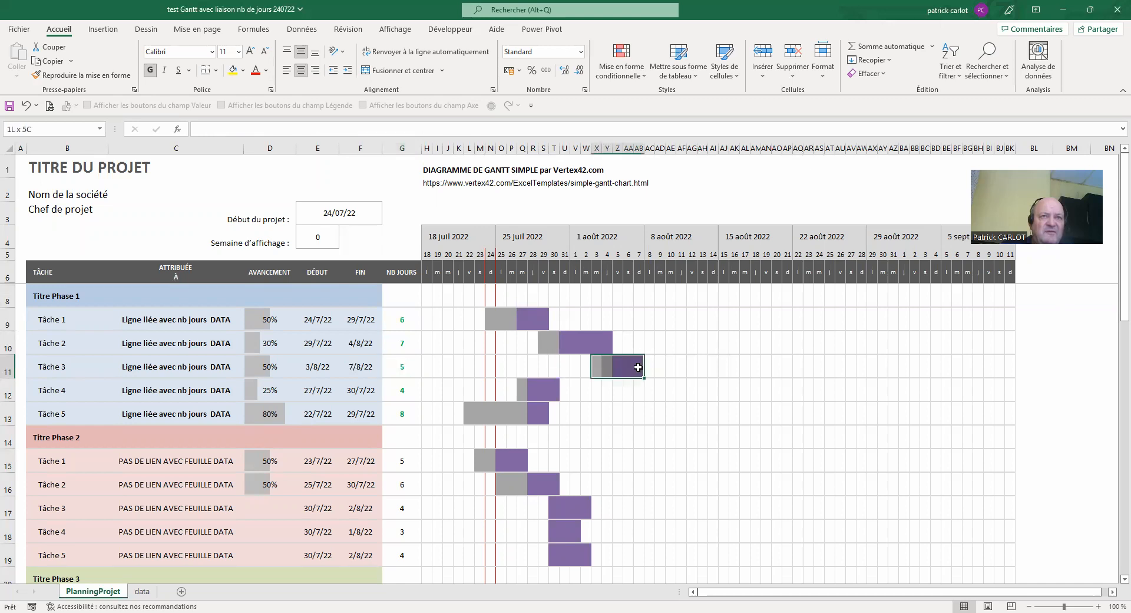
# - Set the AVANCEMENT of Phase 1's Tâche 3 to 95% and check its bar in the Gantt chart
pyautogui.click(262, 370)
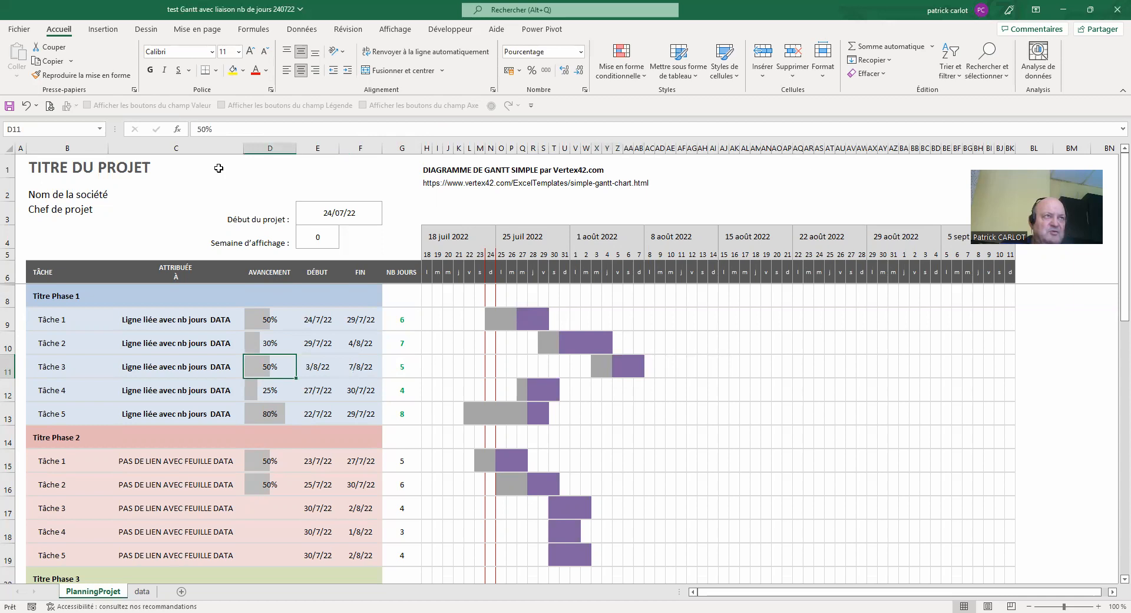
pyautogui.click(198, 126)
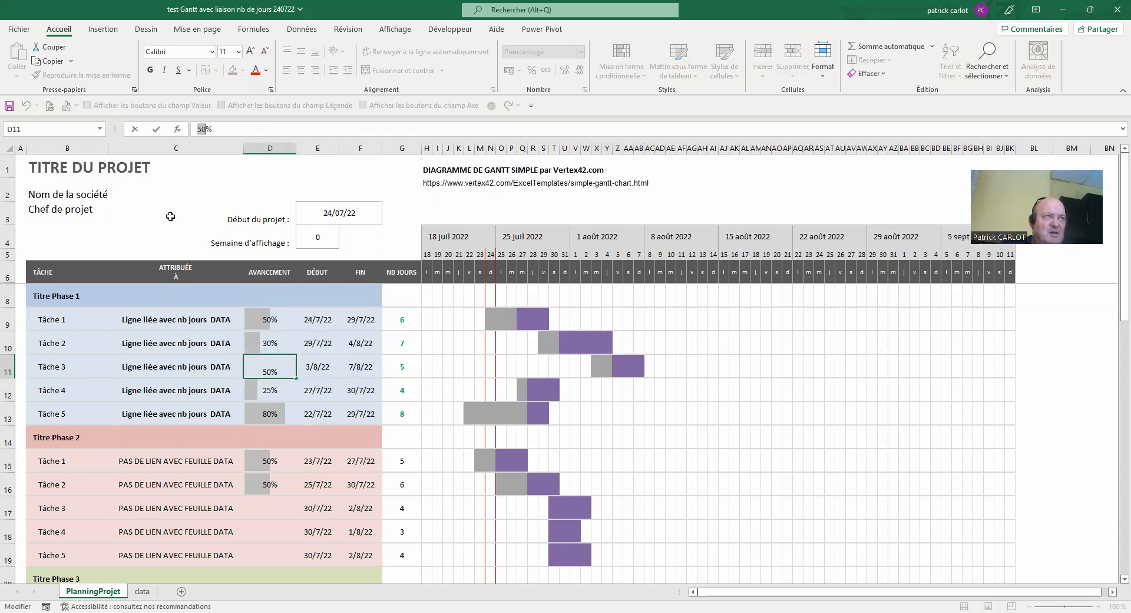
pyautogui.write('95')
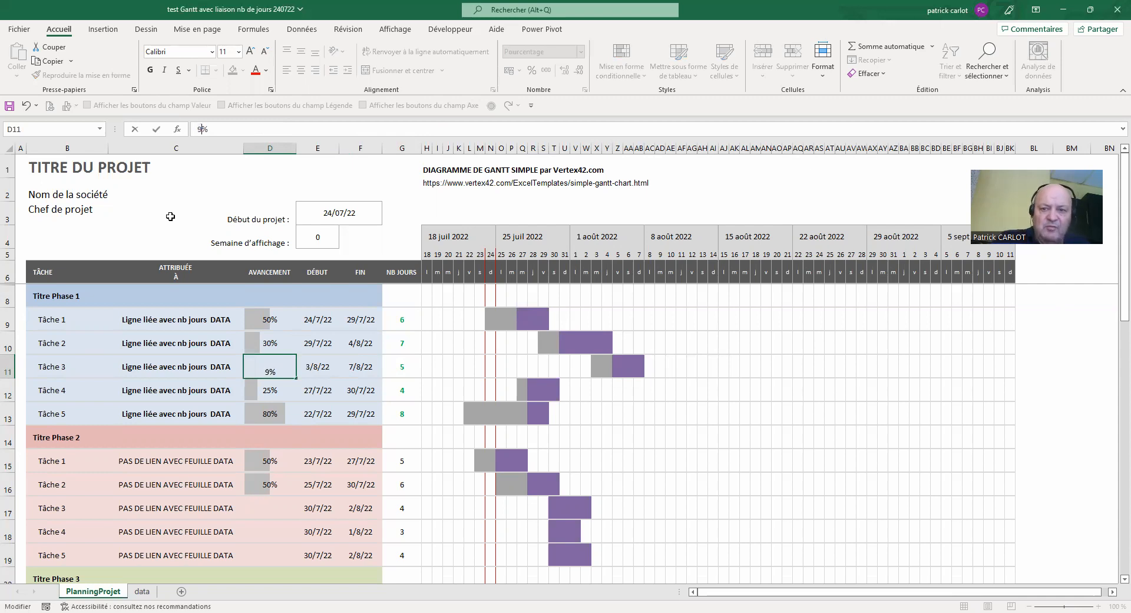
pyautogui.press('Return')
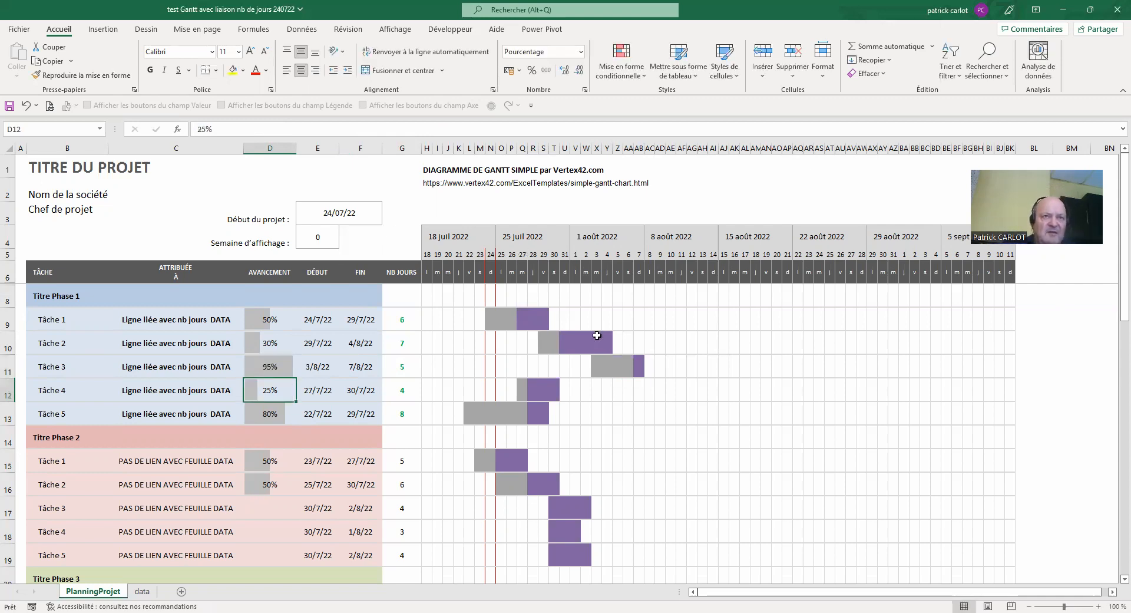
pyautogui.click(660, 367)
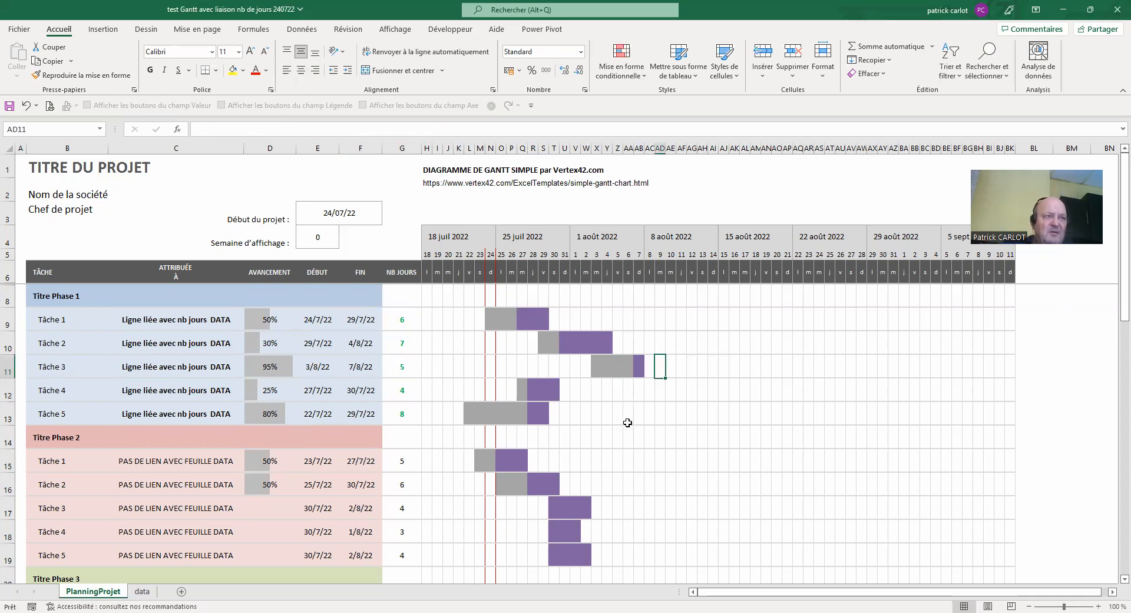
# - Review the nb de jours column and notes on the data sheet, and return to the PlanningProjet sheet
pyautogui.click(142, 591)
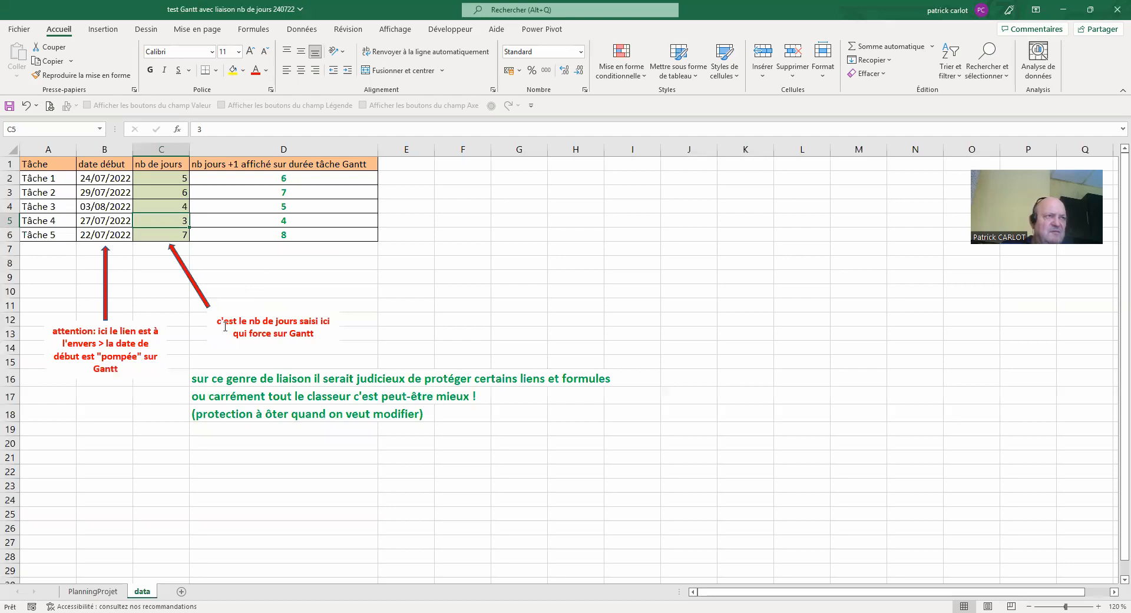
pyautogui.click(107, 594)
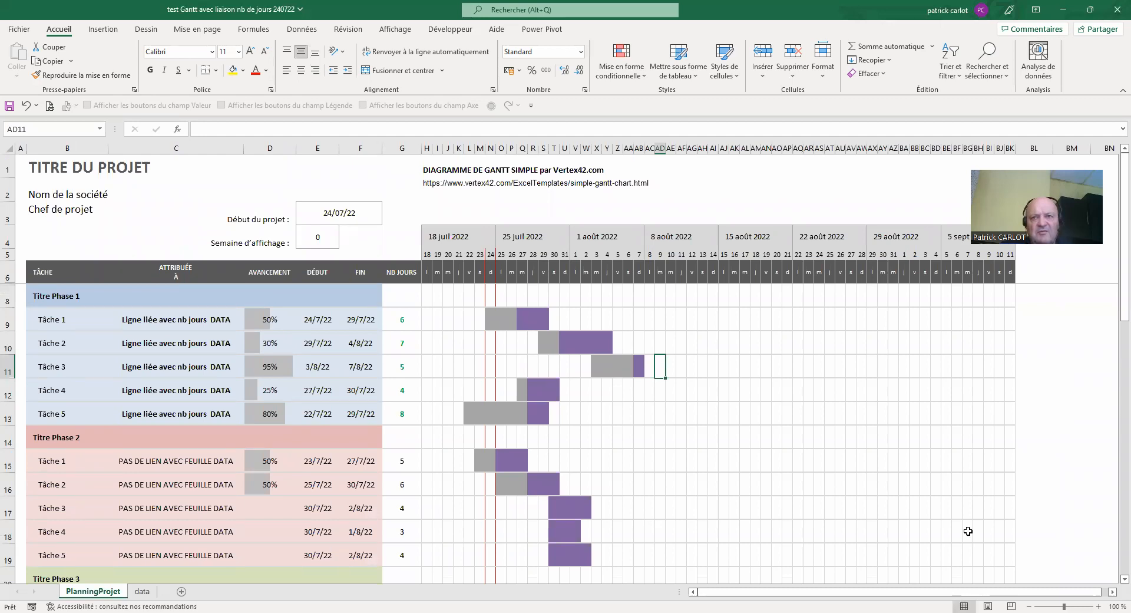
pyautogui.click(967, 368)
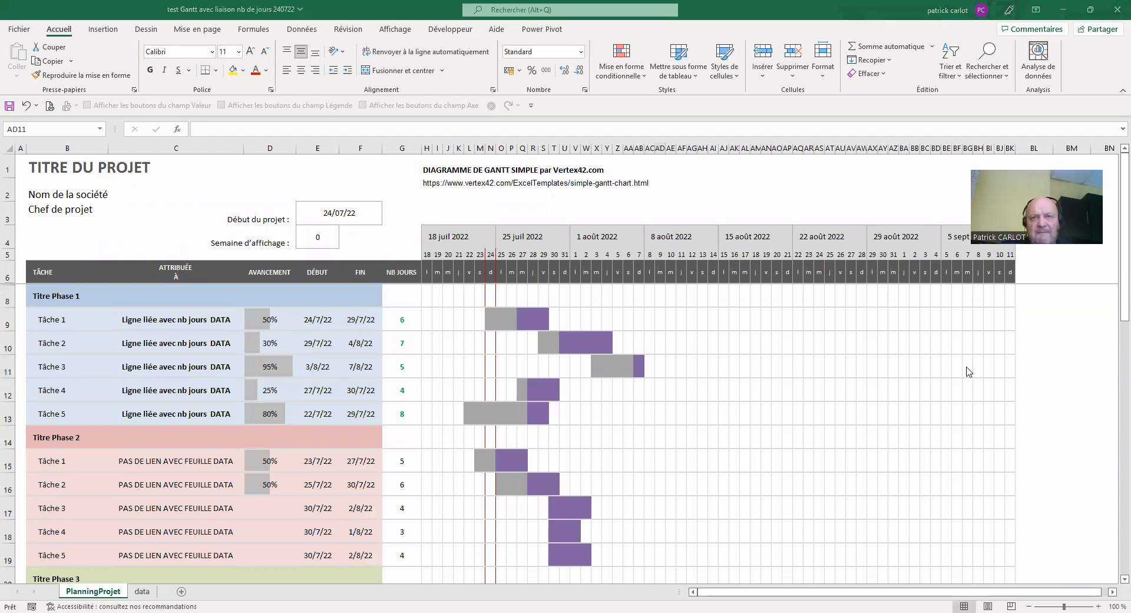